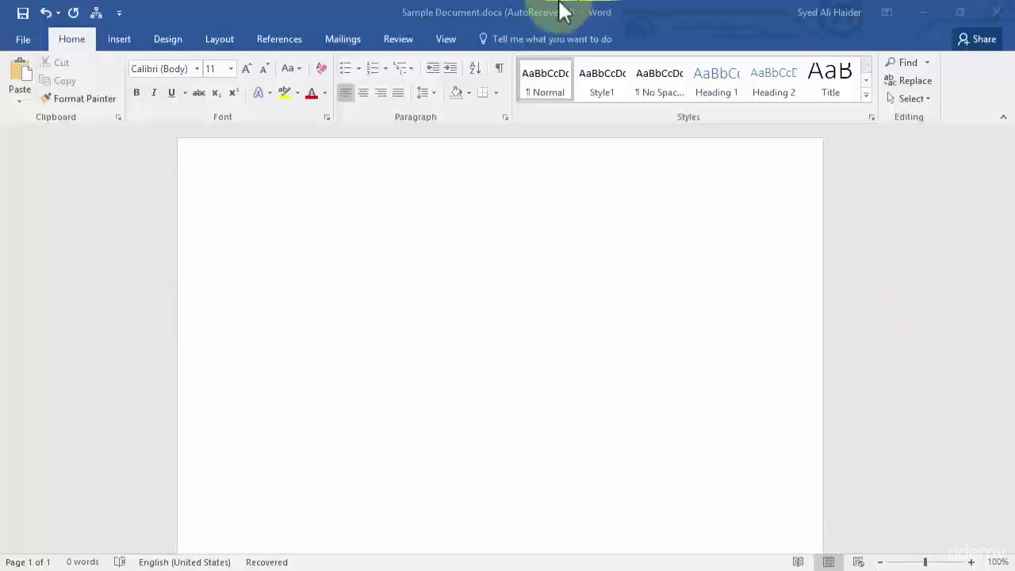
- Show the View tab options for the blank Sample Document
click(445, 39)
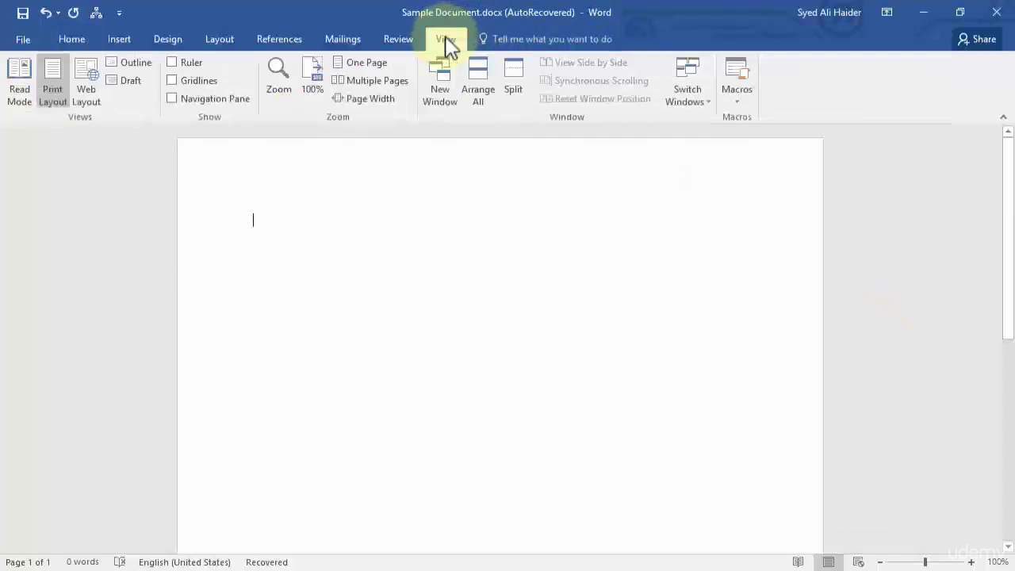
- Switch the blank Sample Document to Outline view with Show Level set to All Levels
click(138, 68)
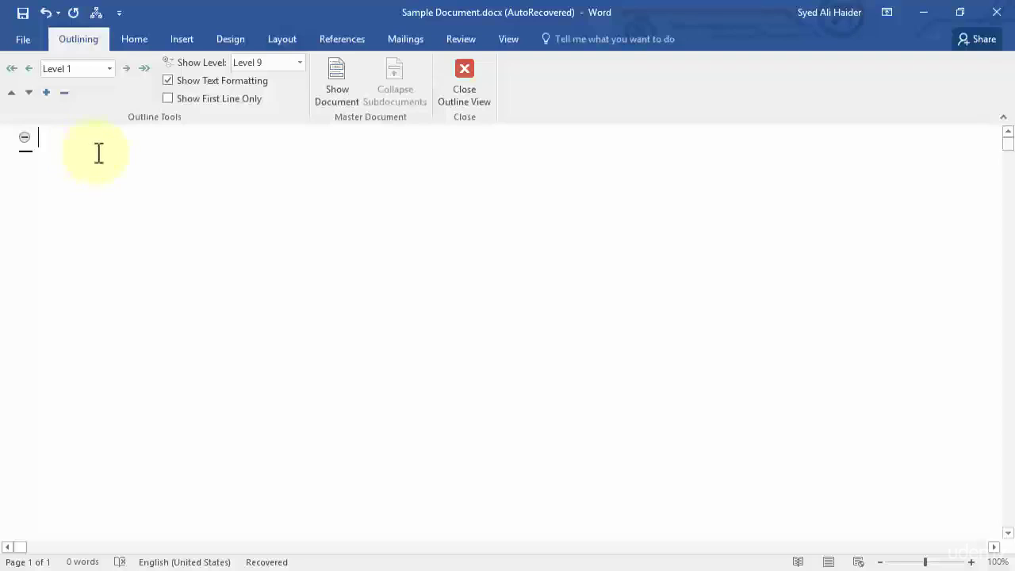
click(110, 68)
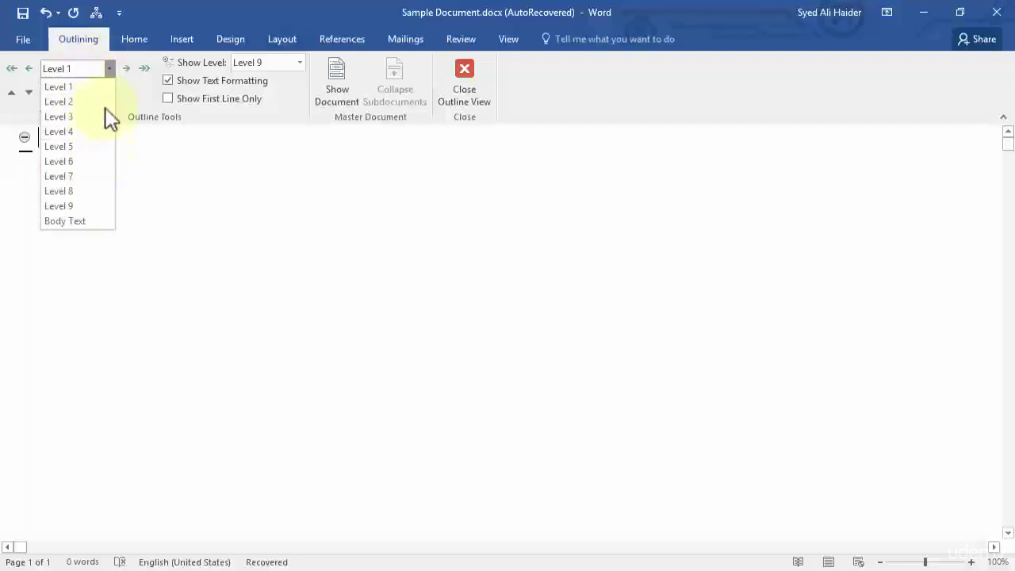
click(109, 68)
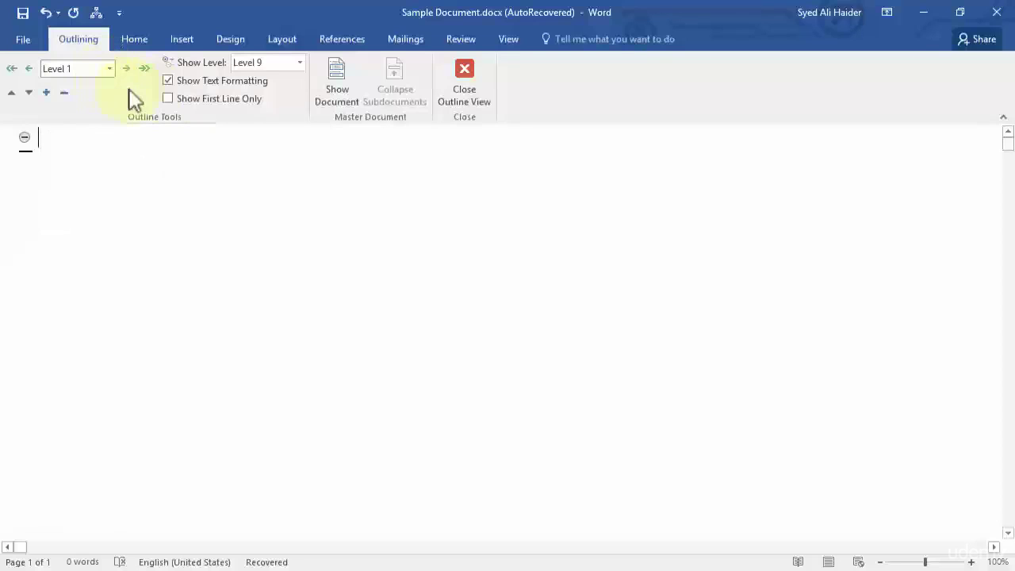
click(298, 62)
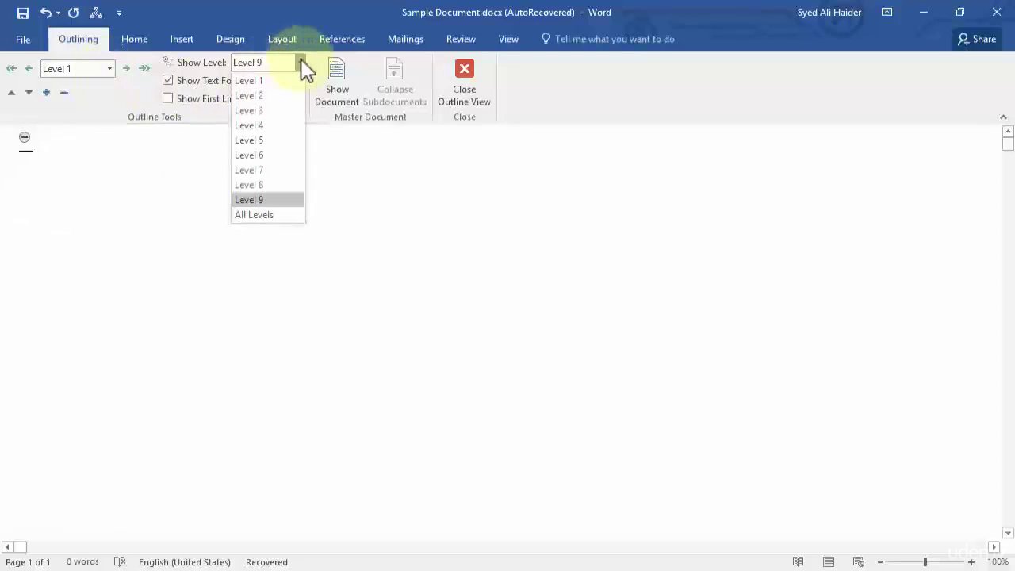
click(282, 214)
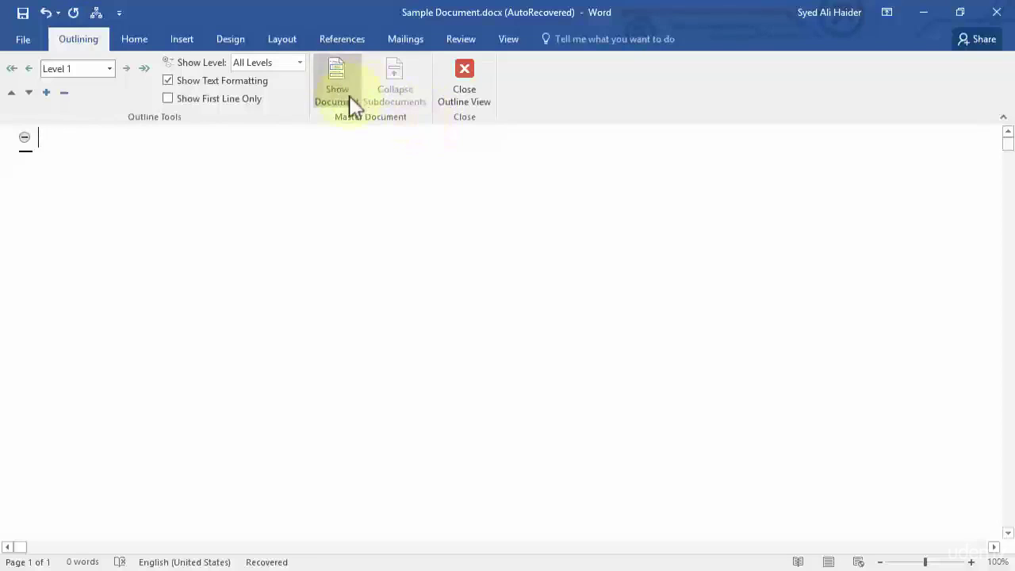
- Use Show Document to expand the Master Document group on the Outlining tab
click(334, 76)
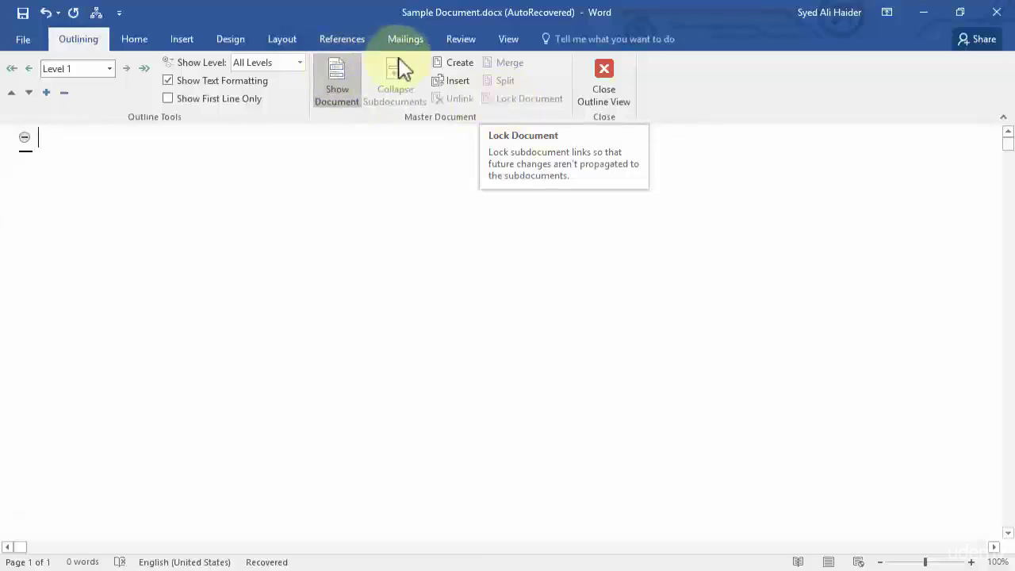
- Try inserting Sample Document.docx from the Desktop as a subdocument, dismissing the cannot-insert error
click(457, 82)
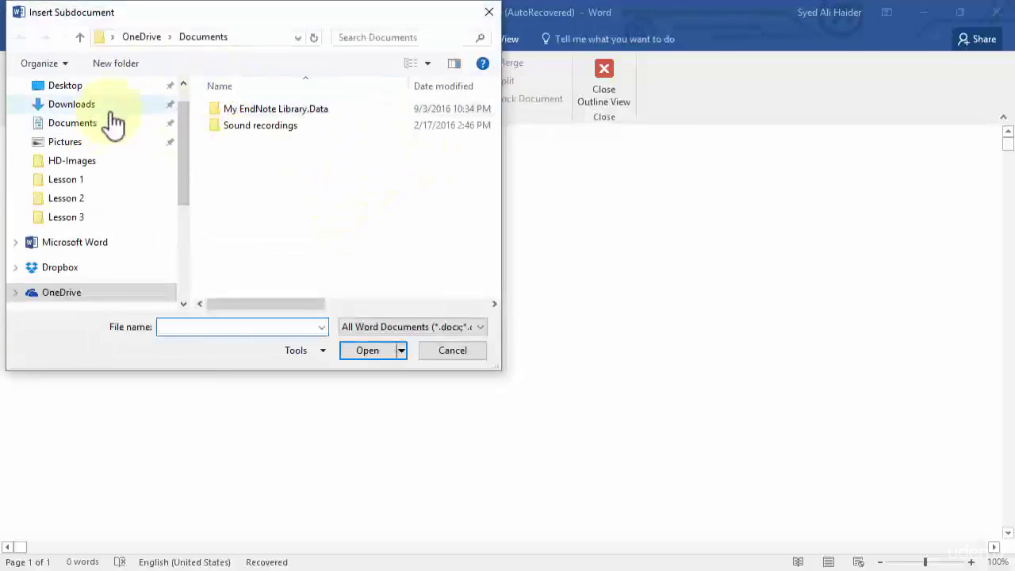
click(107, 86)
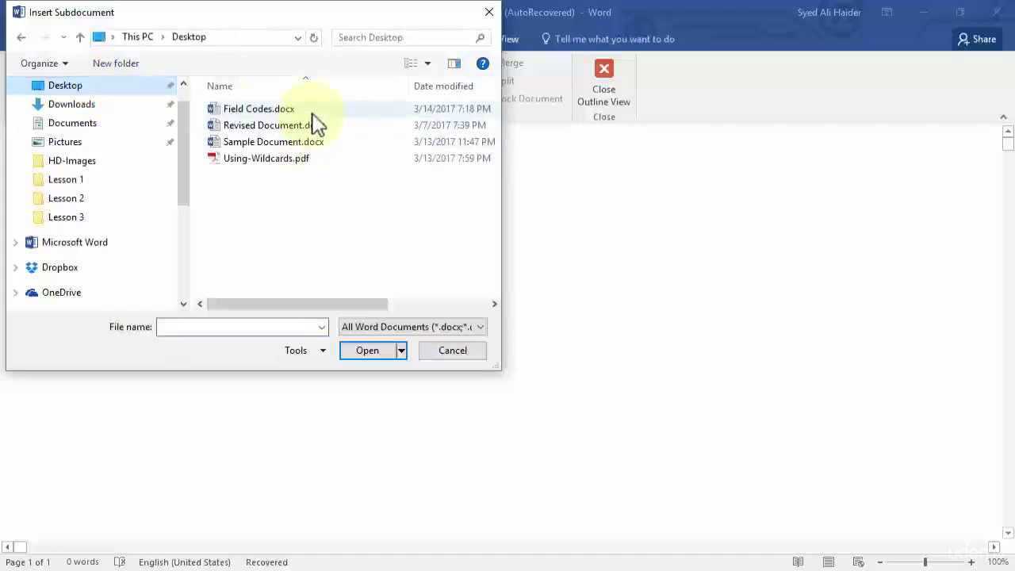
key(Escape)
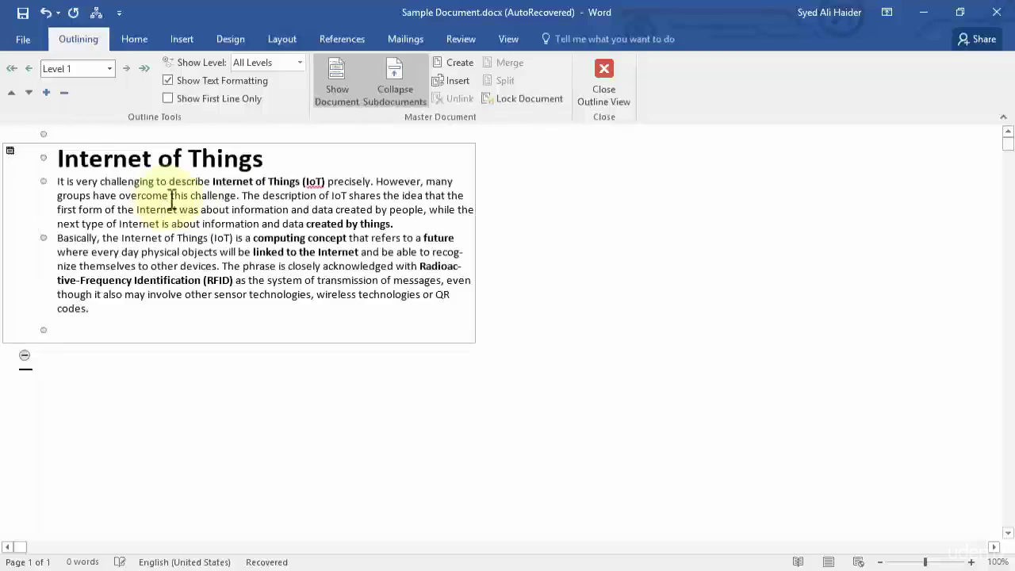
click(464, 83)
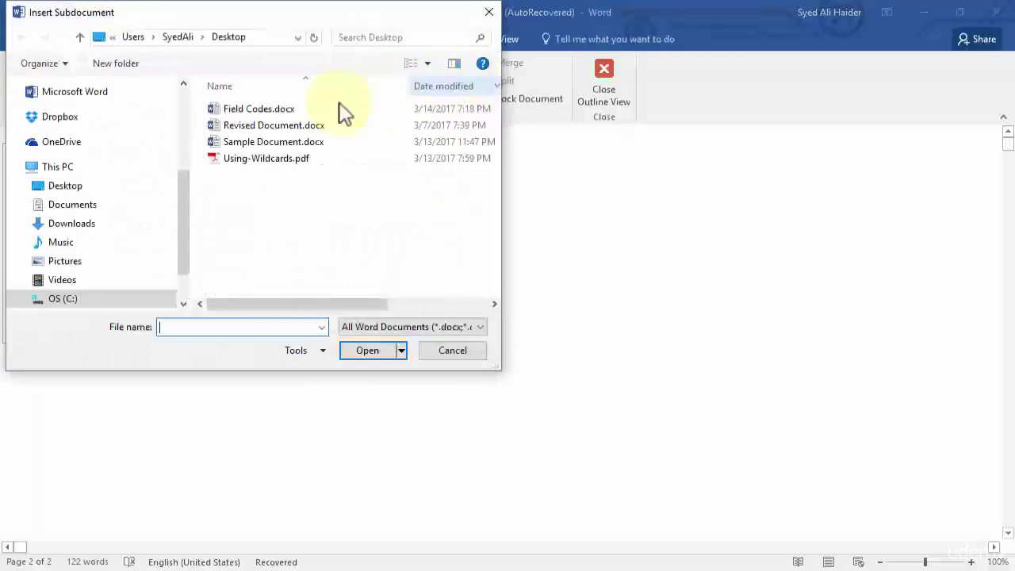
double_click(309, 145)
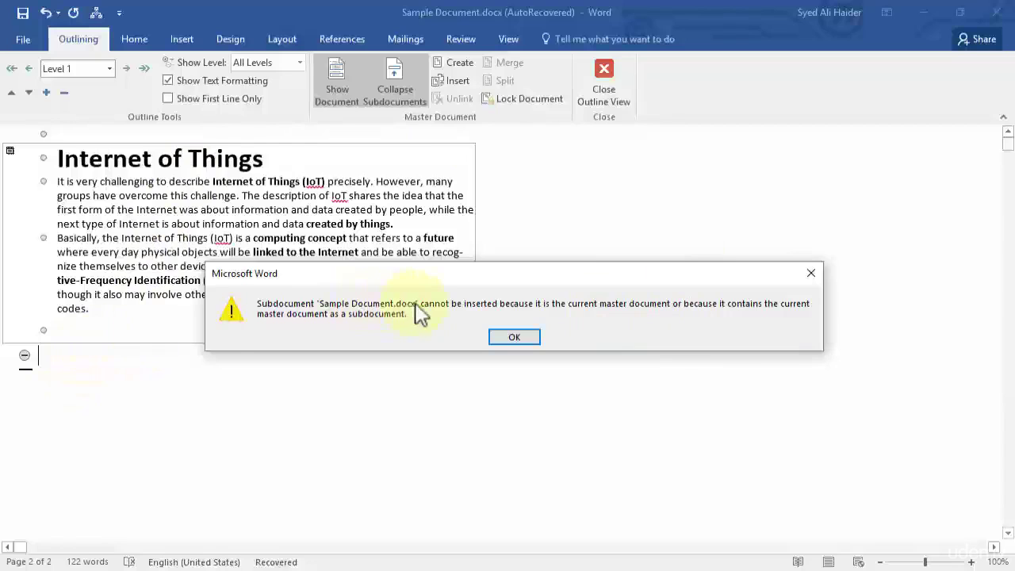
click(515, 339)
- Insert Field Codes.docx from the Desktop as the second subdocument
click(457, 82)
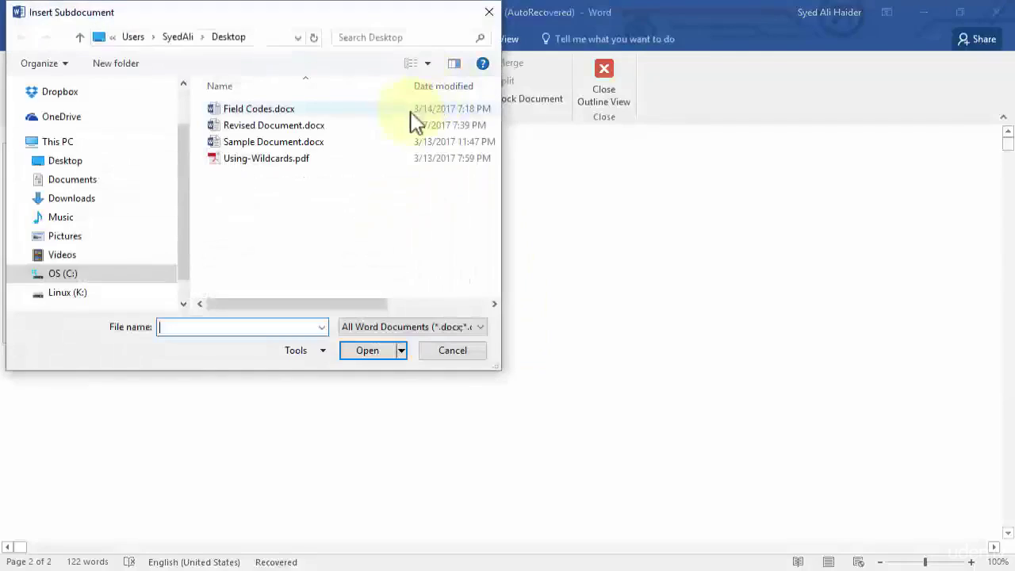
click(333, 112)
double_click(334, 109)
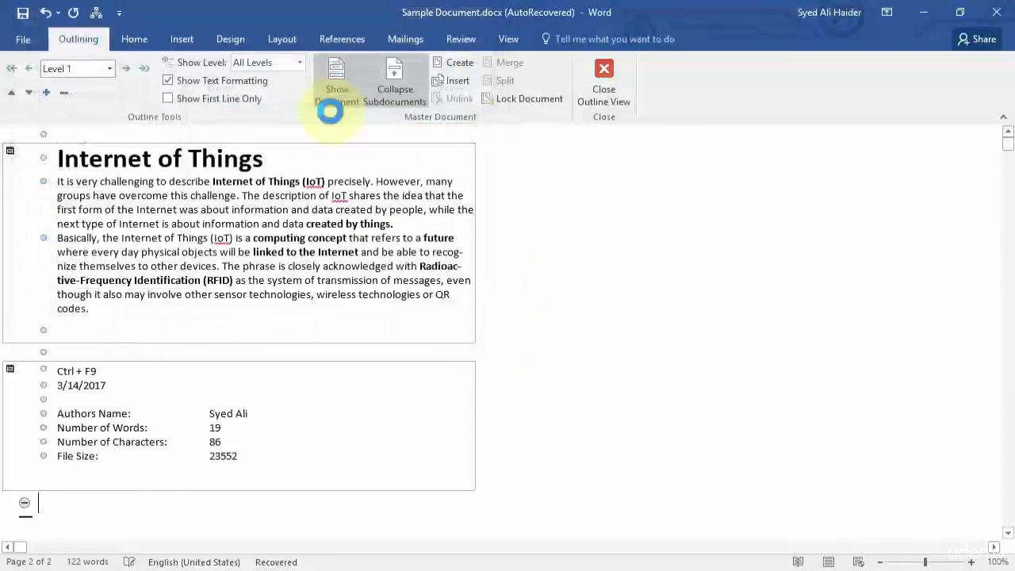
scroll(539, 337, down, 2)
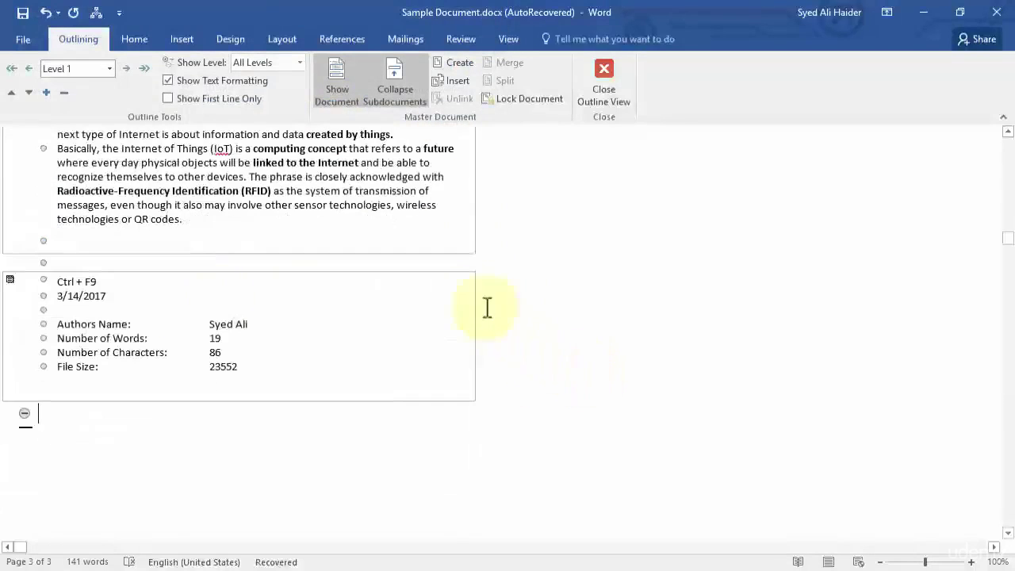
scroll(229, 297, up, 2)
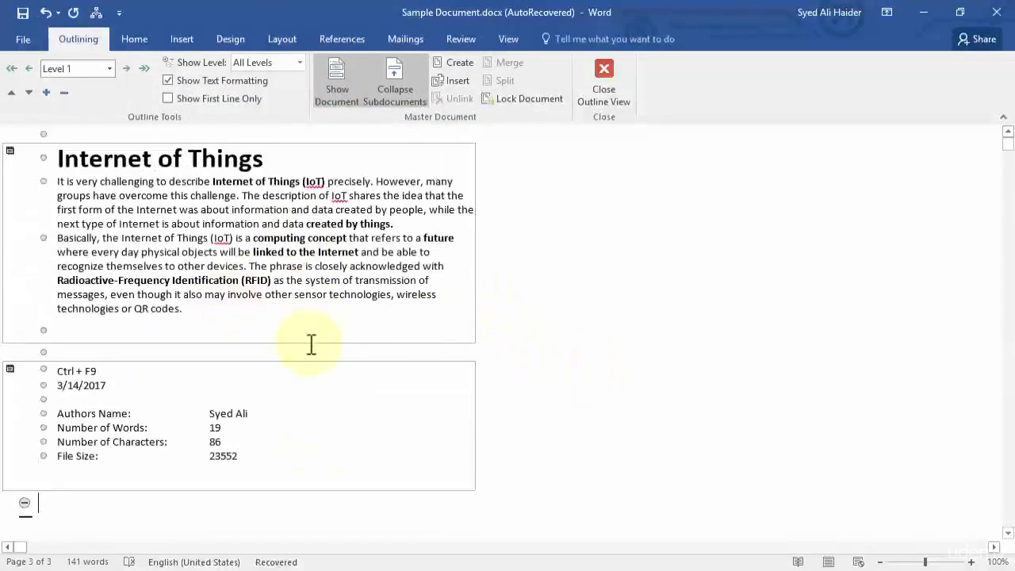
- Add a new empty subdocument at the end headed 'Types of Countries'
click(468, 65)
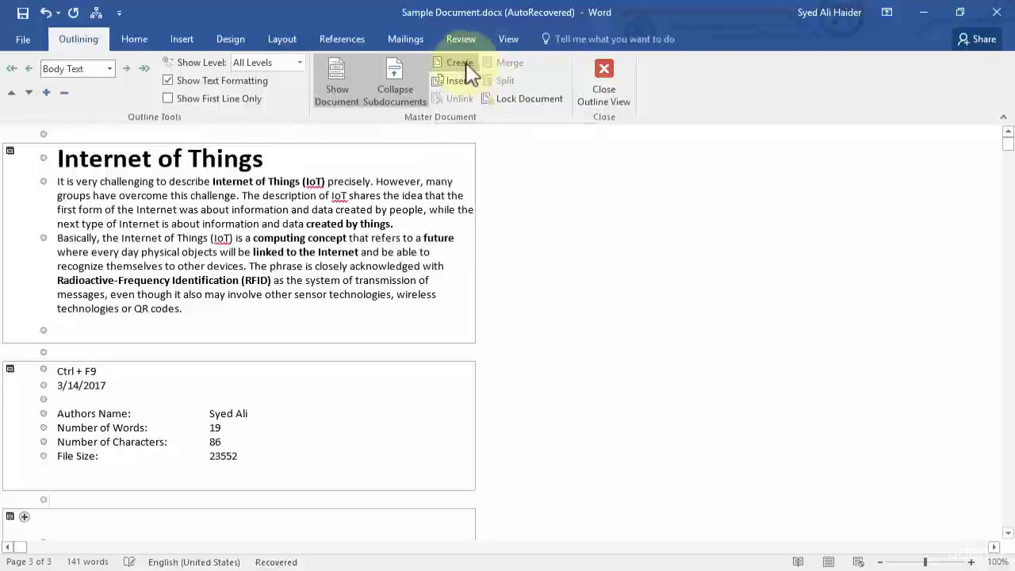
scroll(548, 222, down, 3)
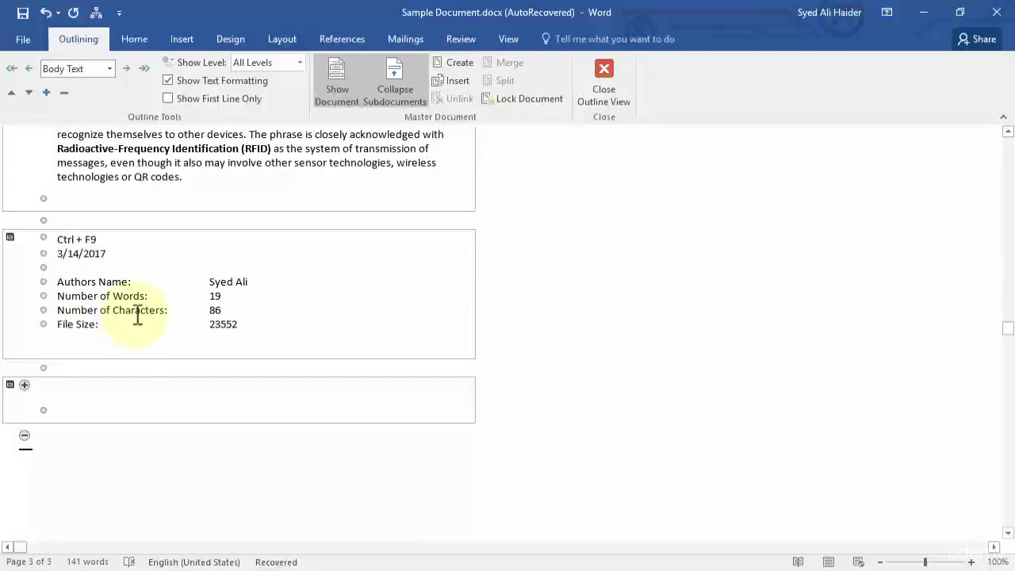
text(Type)
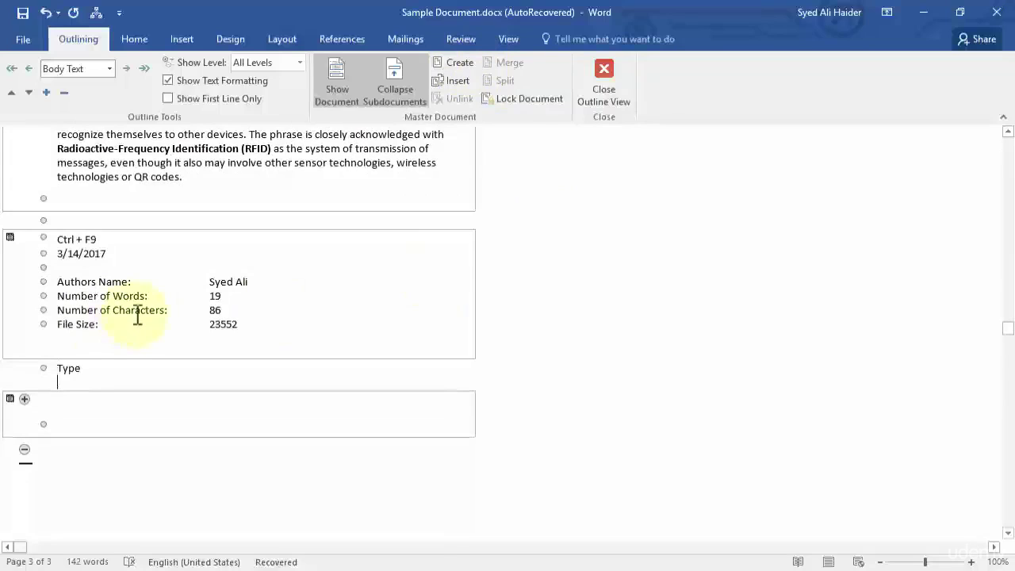
text(s of Countries)
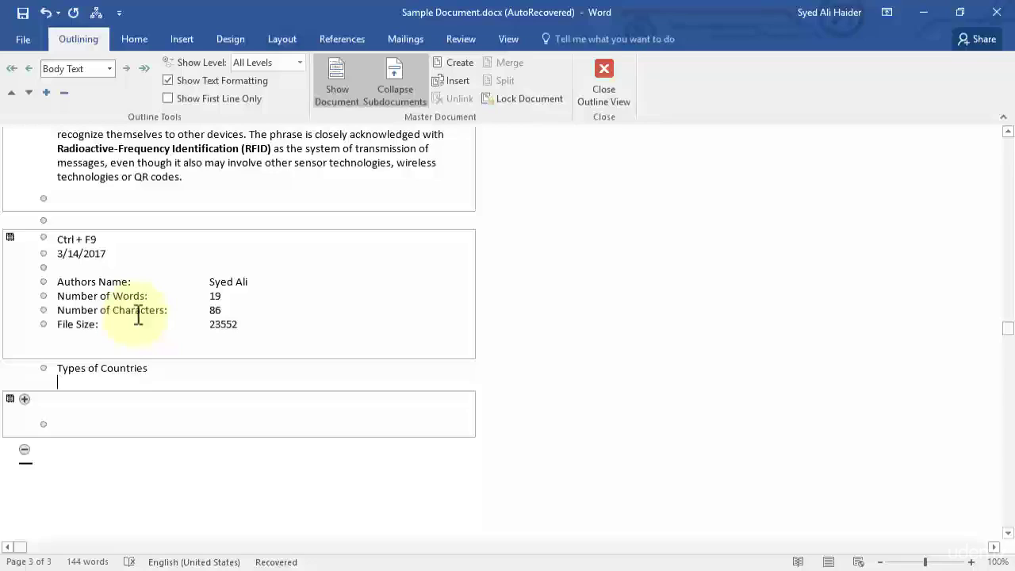
- List Russia, United States, Pakistan and india under the Types of Countries heading
click(129, 424)
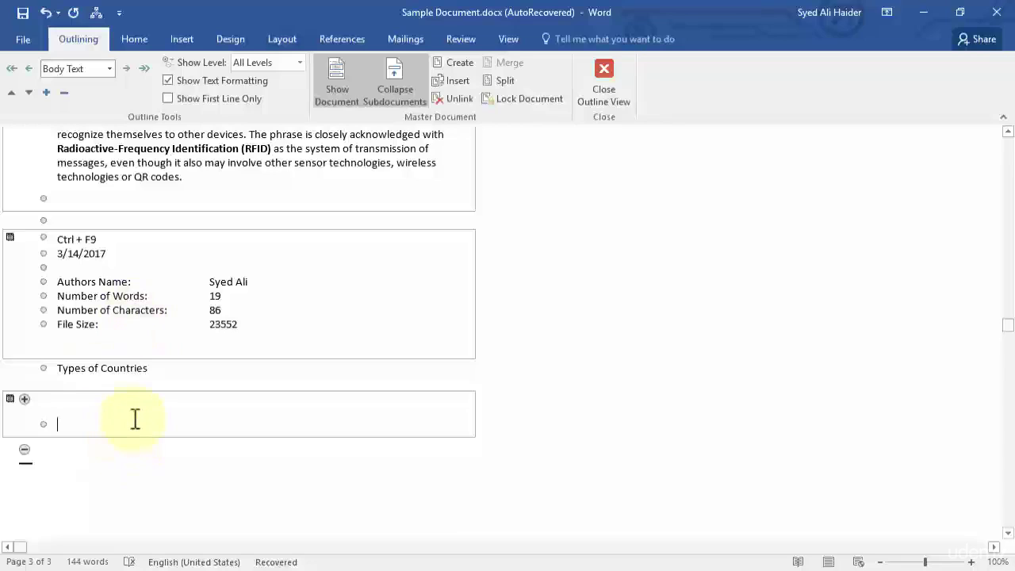
text(R)
key(Return)
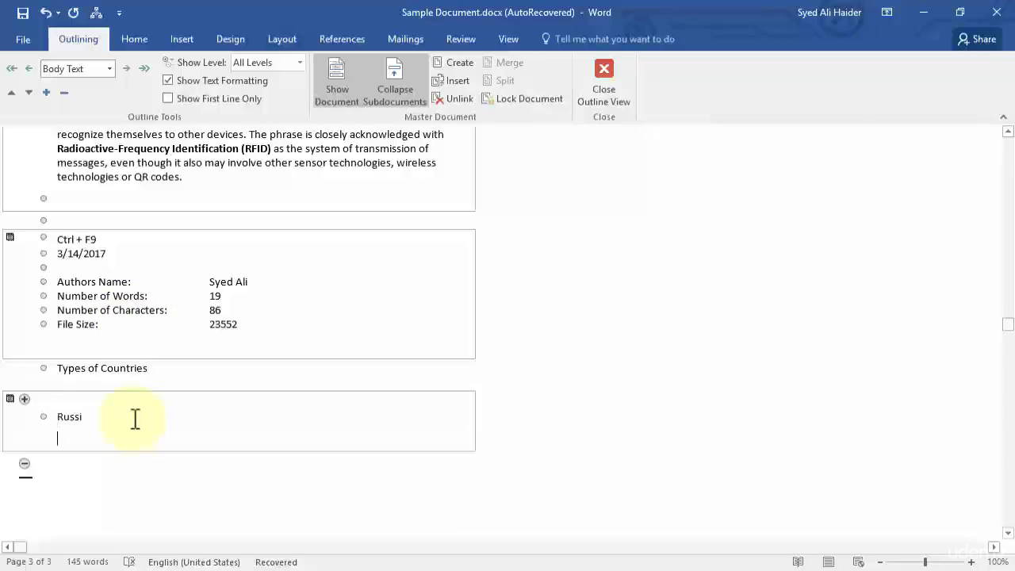
text(U)
key(Return)
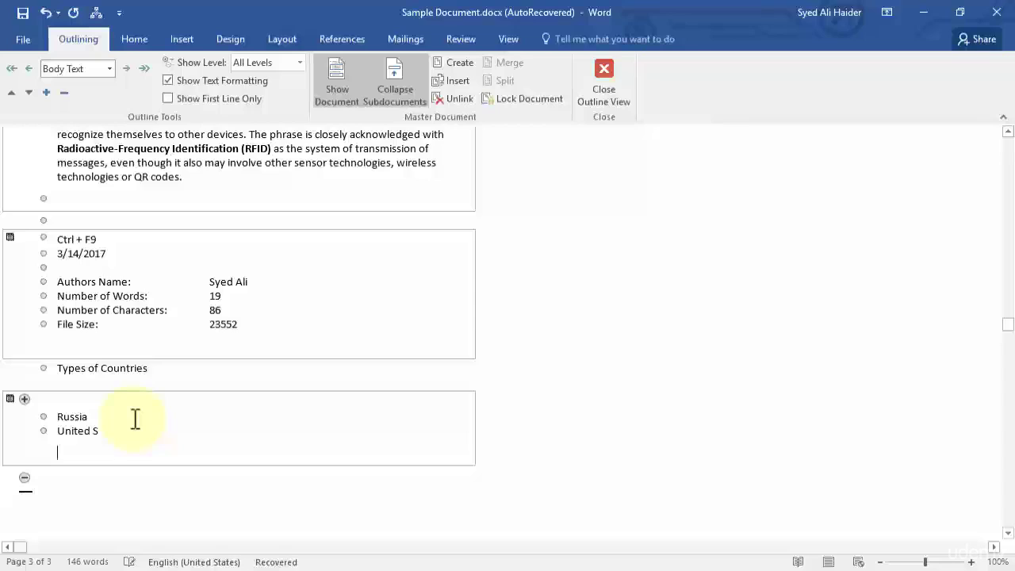
text(Pak)
key(Return)
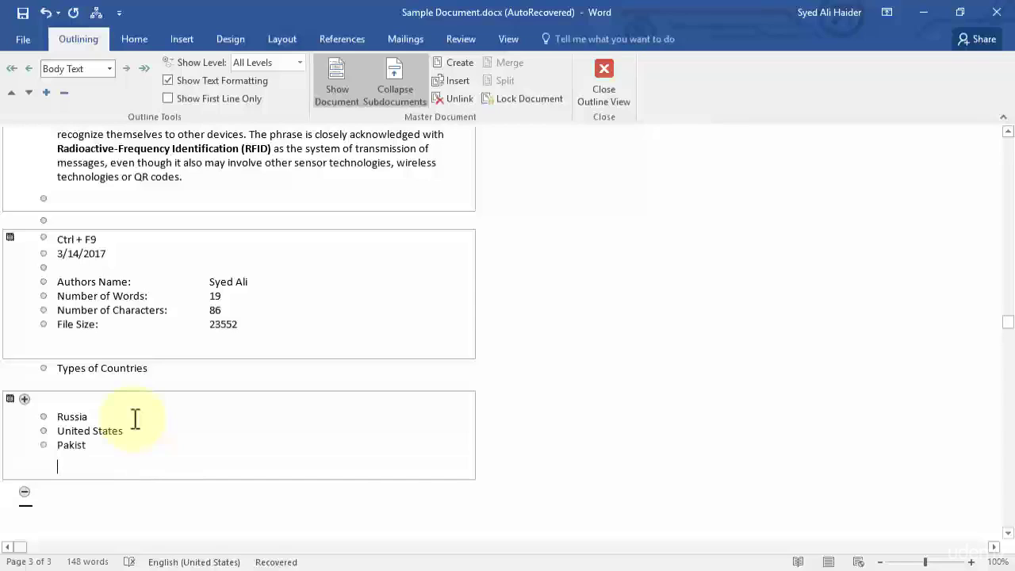
text(in)
key(Return)
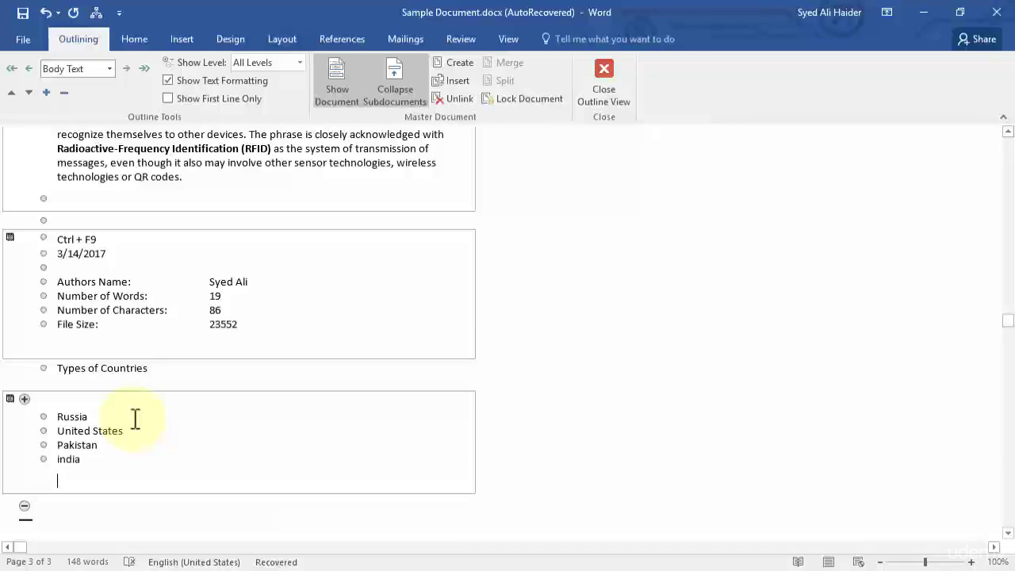
drag(164, 469, 49, 418)
click(135, 460)
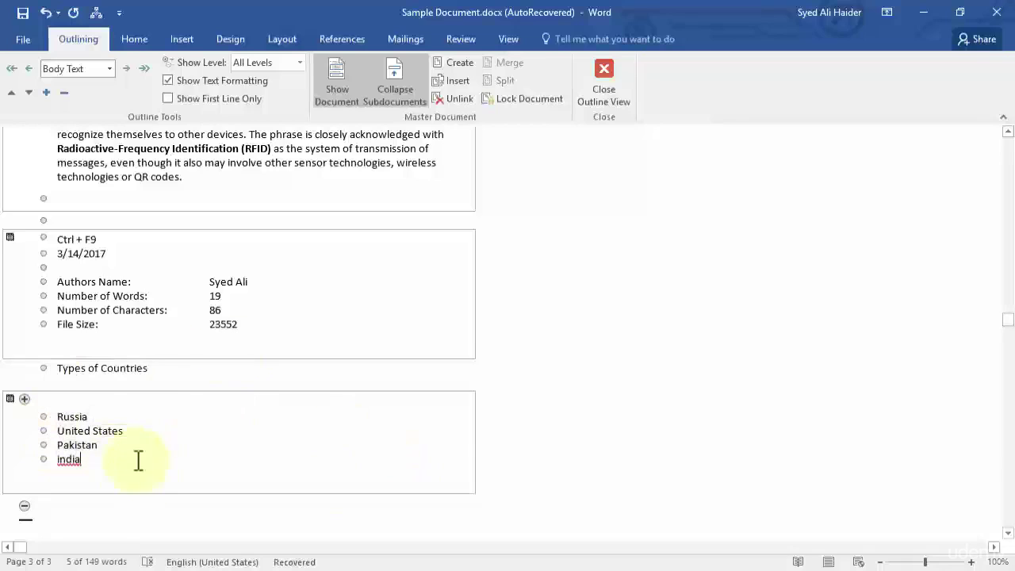
click(263, 385)
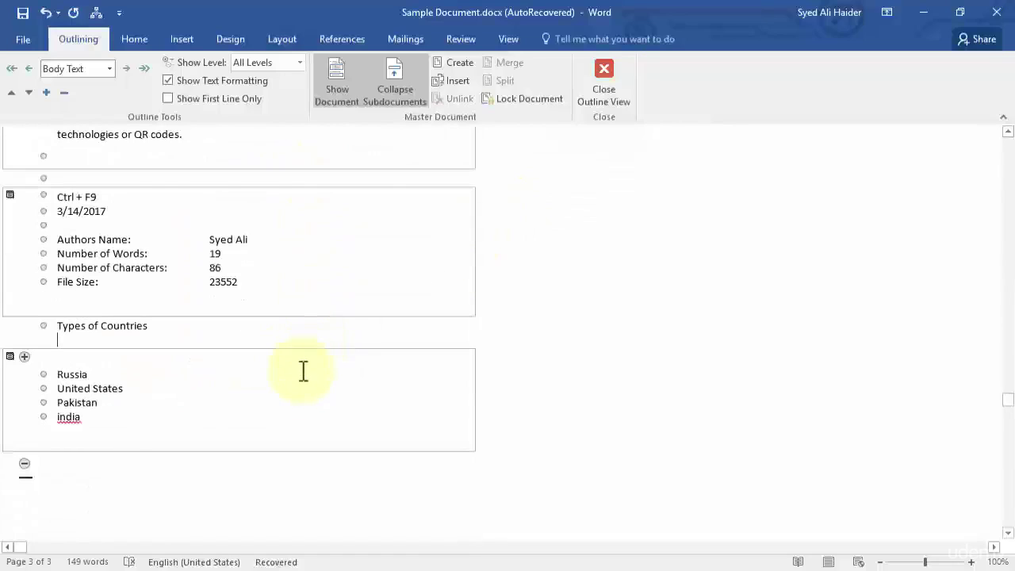
scroll(305, 361, up, 4)
scroll(339, 285, down, 3)
scroll(338, 283, down, 2)
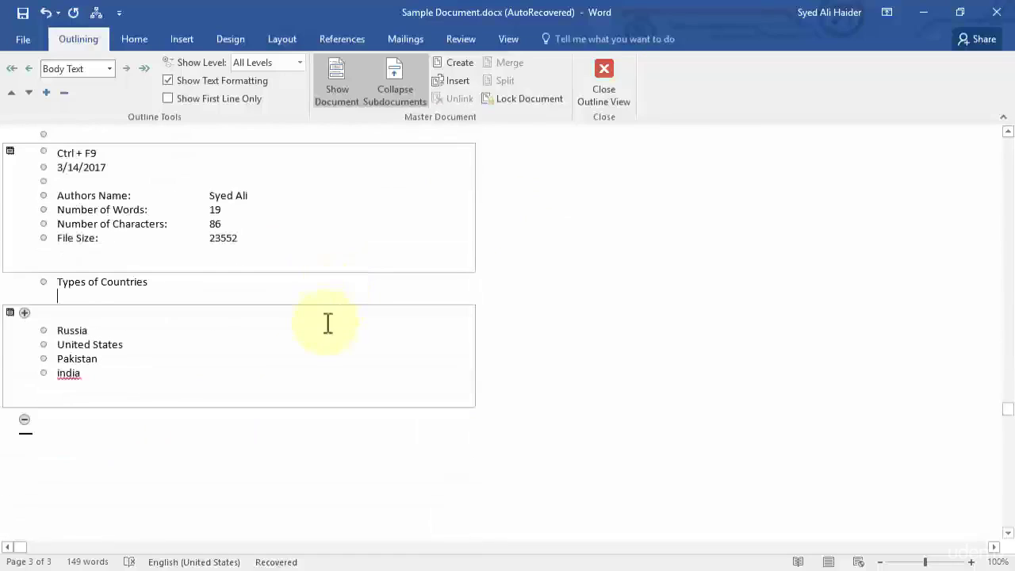
scroll(326, 325, up, 5)
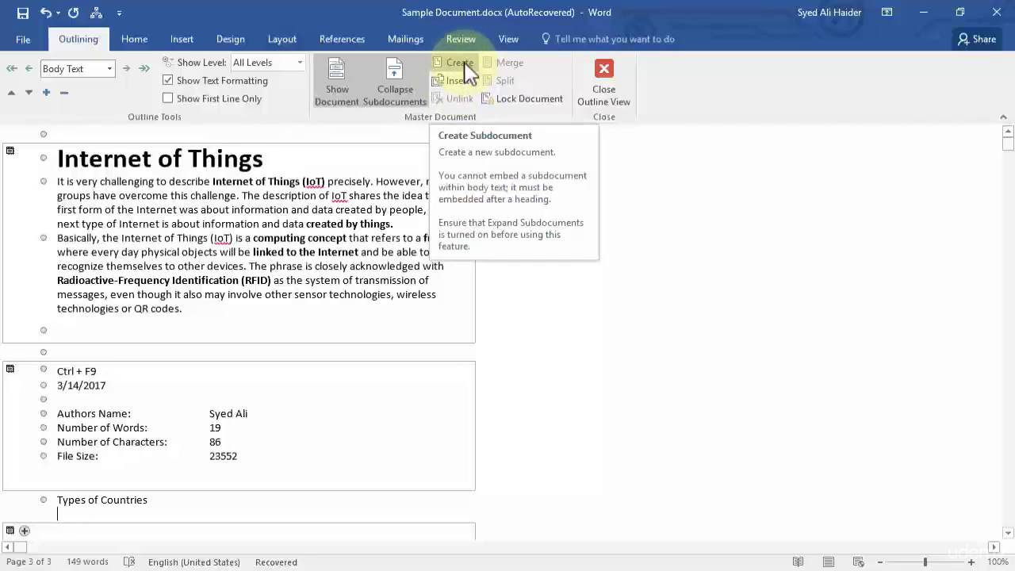
scroll(118, 462, down, 2)
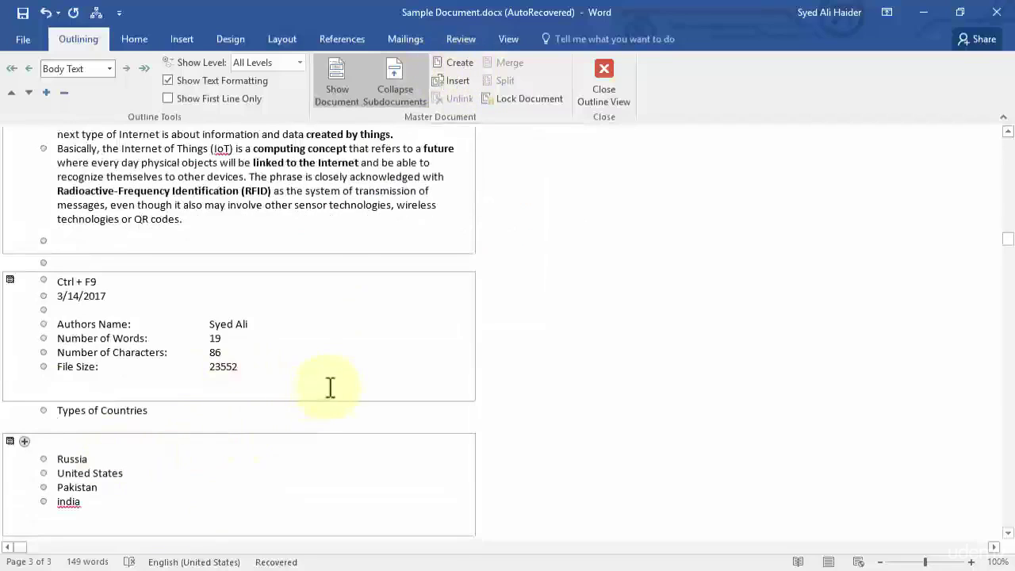
scroll(330, 387, up, 2)
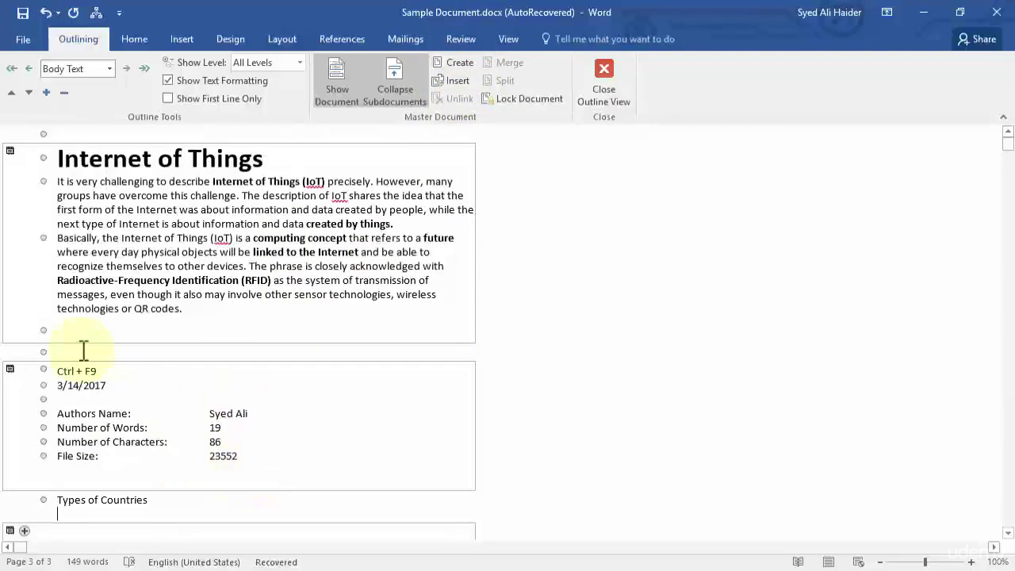
scroll(111, 500, down, 3)
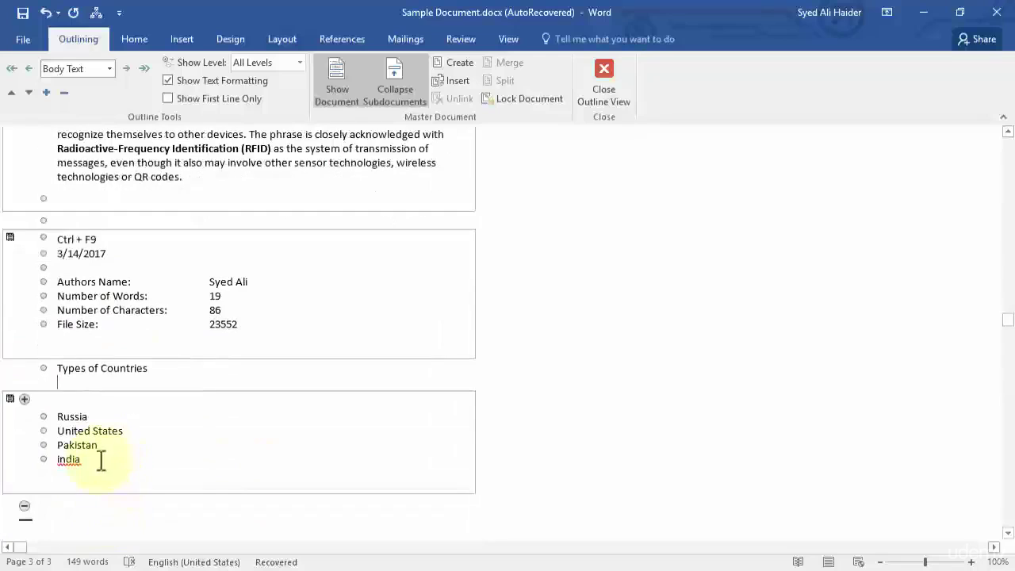
drag(100, 461, 50, 422)
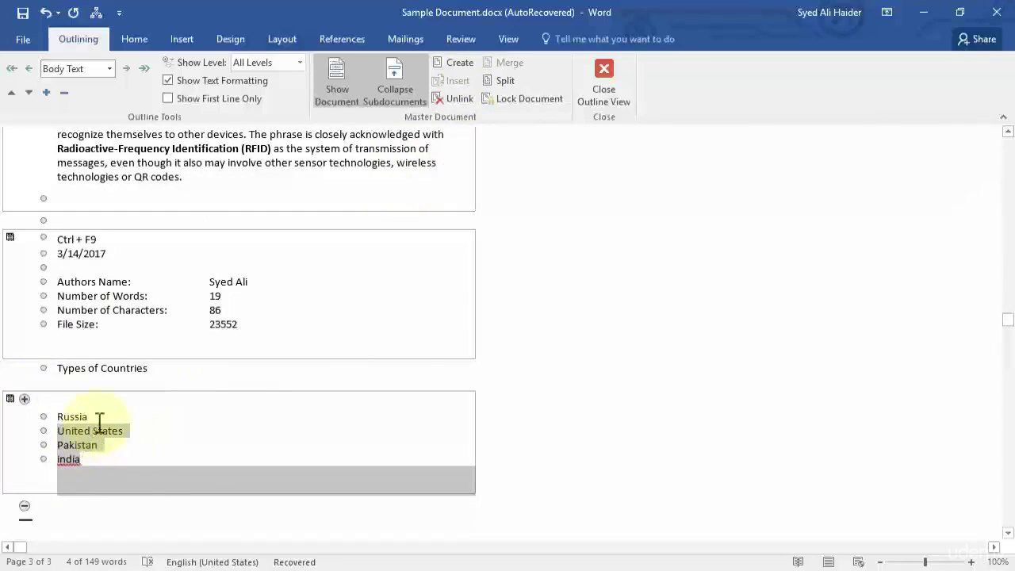
click(122, 461)
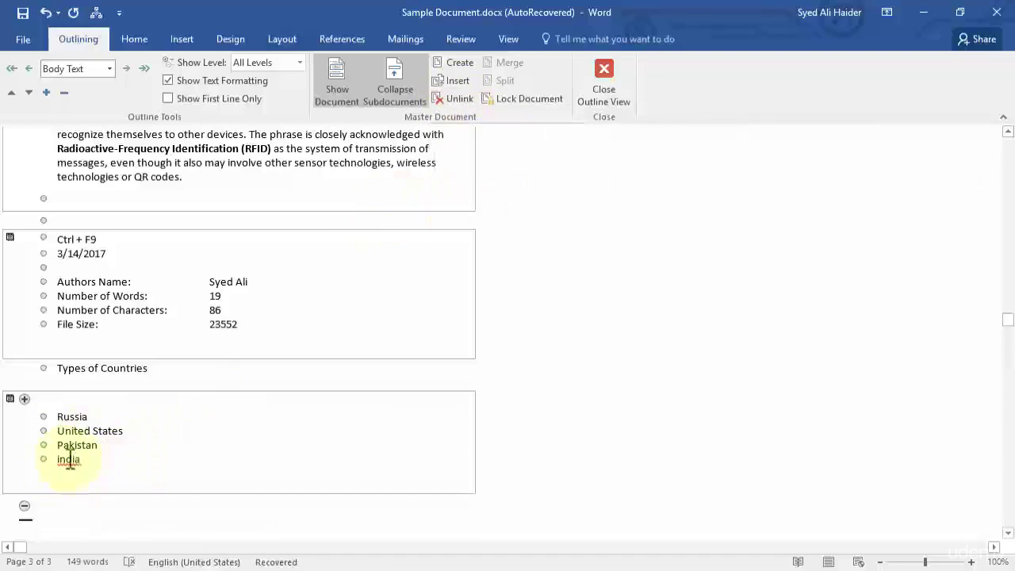
drag(68, 462, 45, 430)
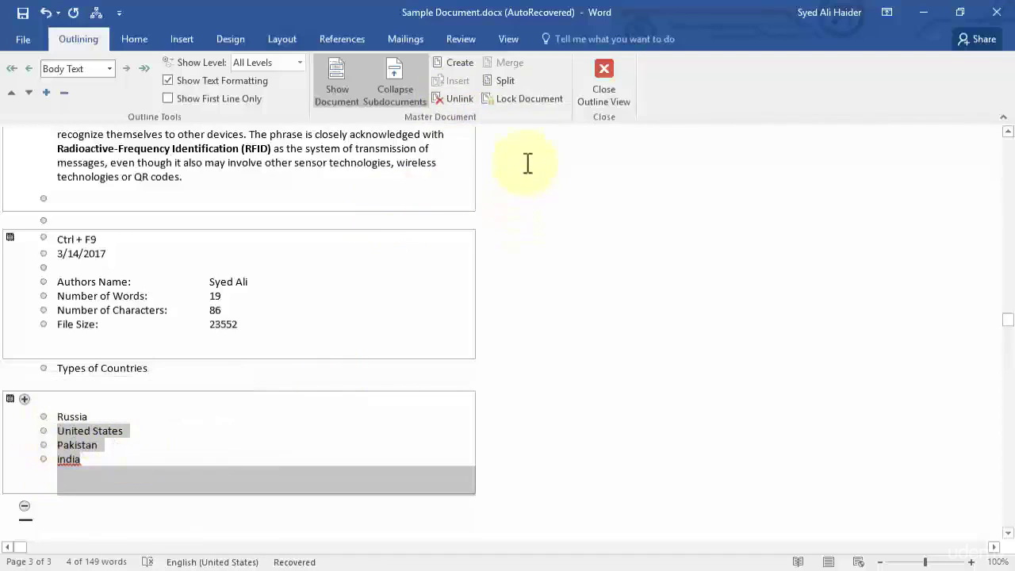
scroll(276, 407, up, 3)
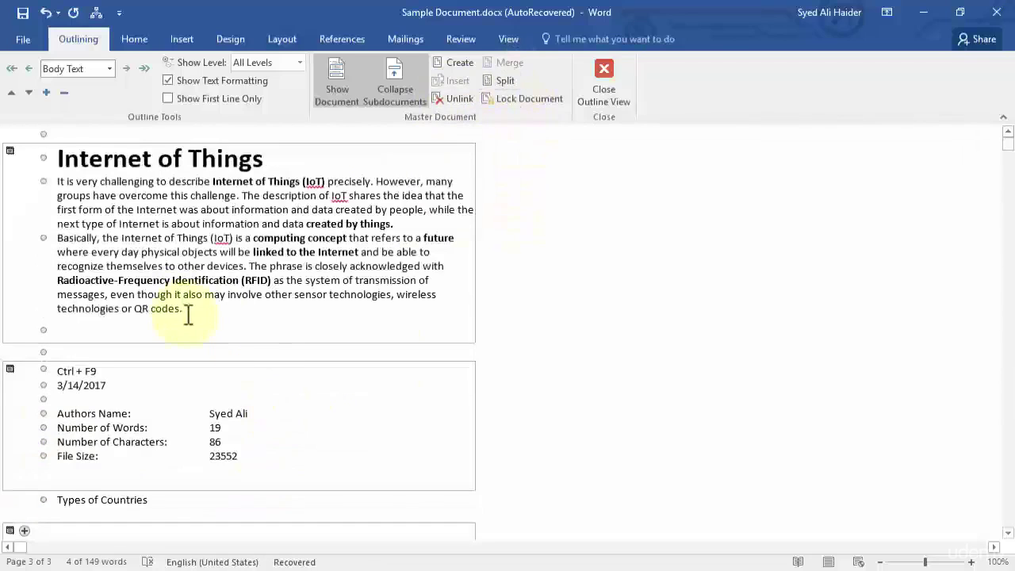
drag(172, 307, 52, 246)
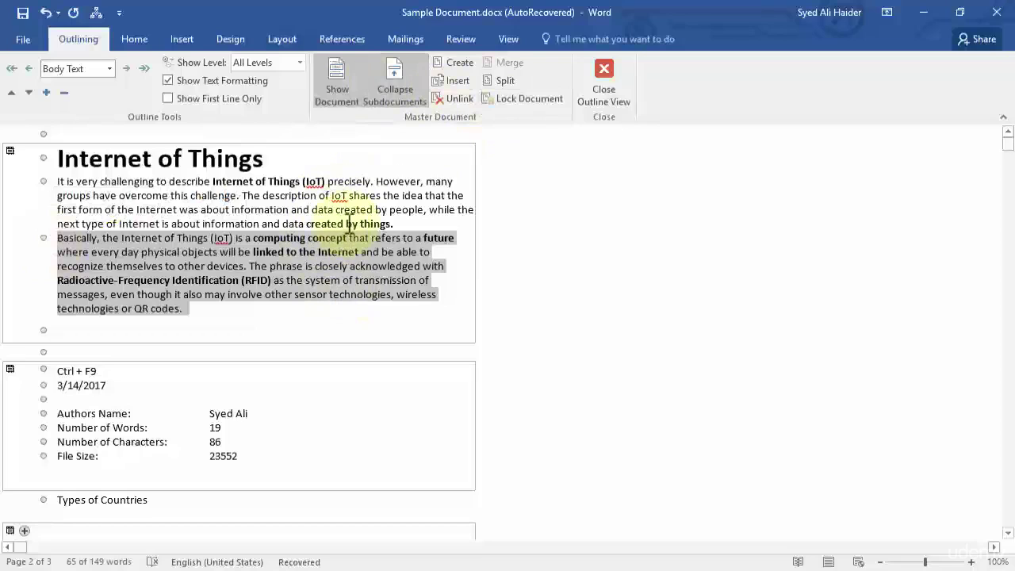
- Split the selected Basically paragraph into its own subdocument
click(505, 81)
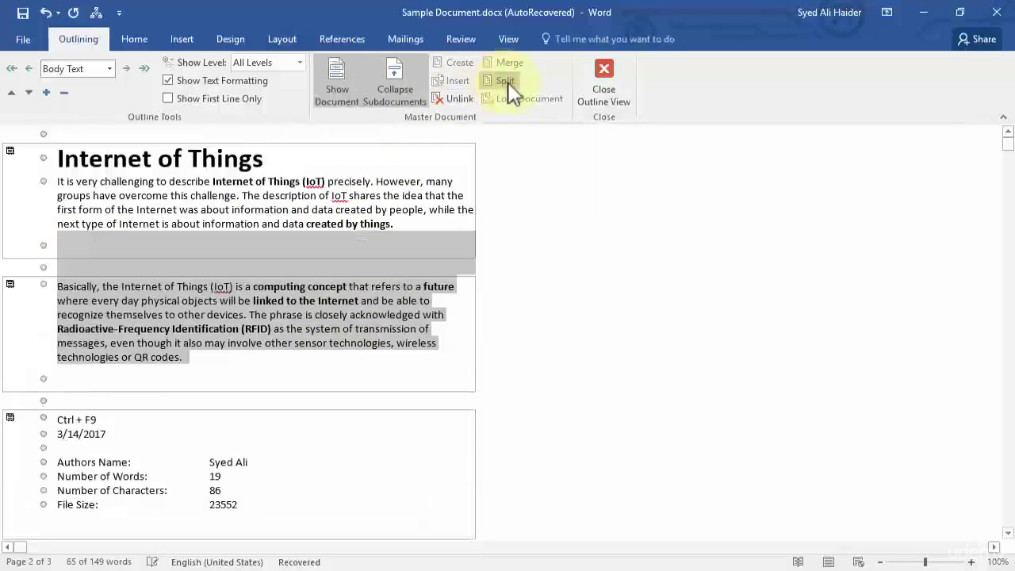
click(268, 357)
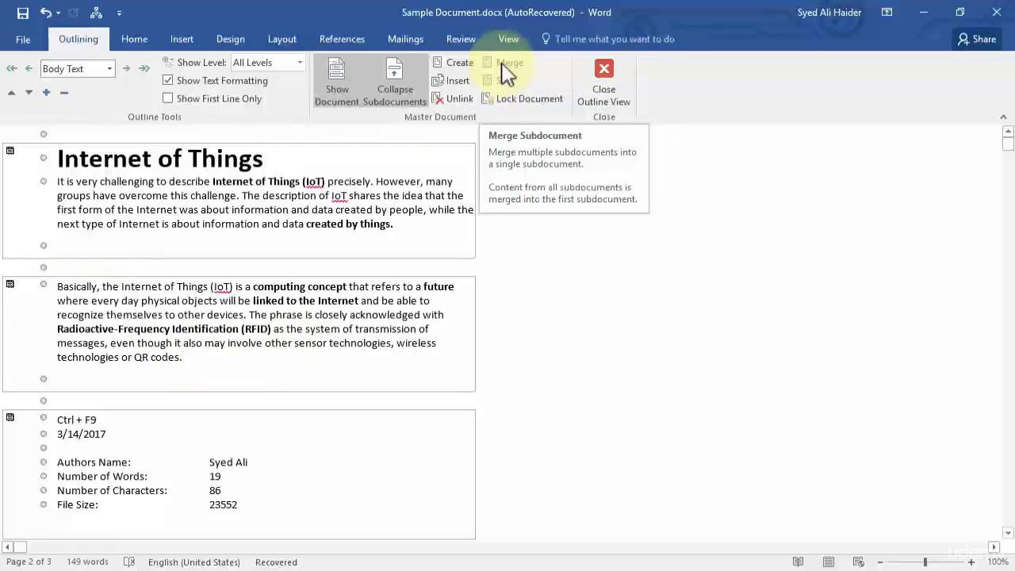
drag(195, 363, 54, 193)
click(179, 363)
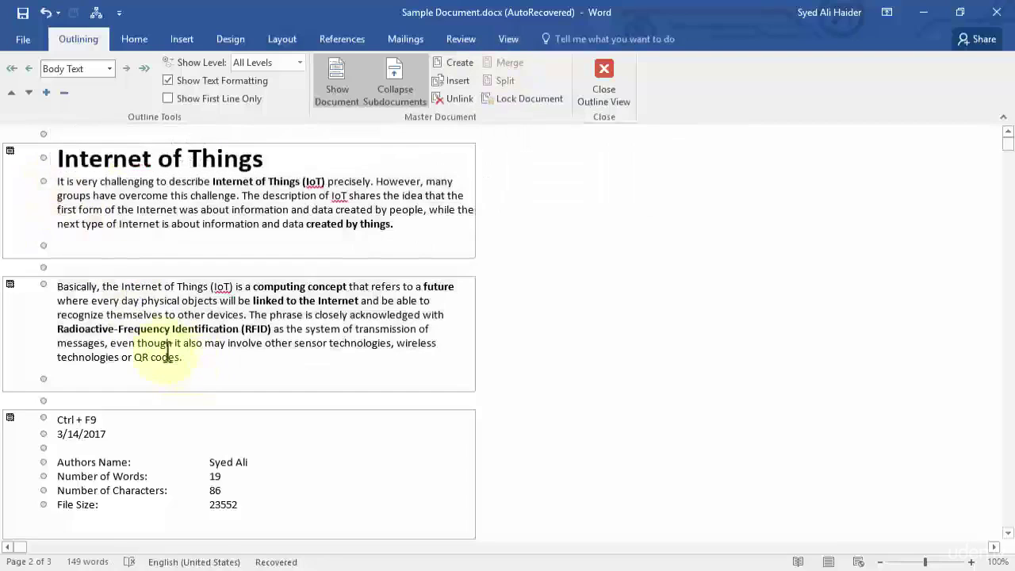
double_click(31, 294)
click(9, 287)
key(ctrl+c)
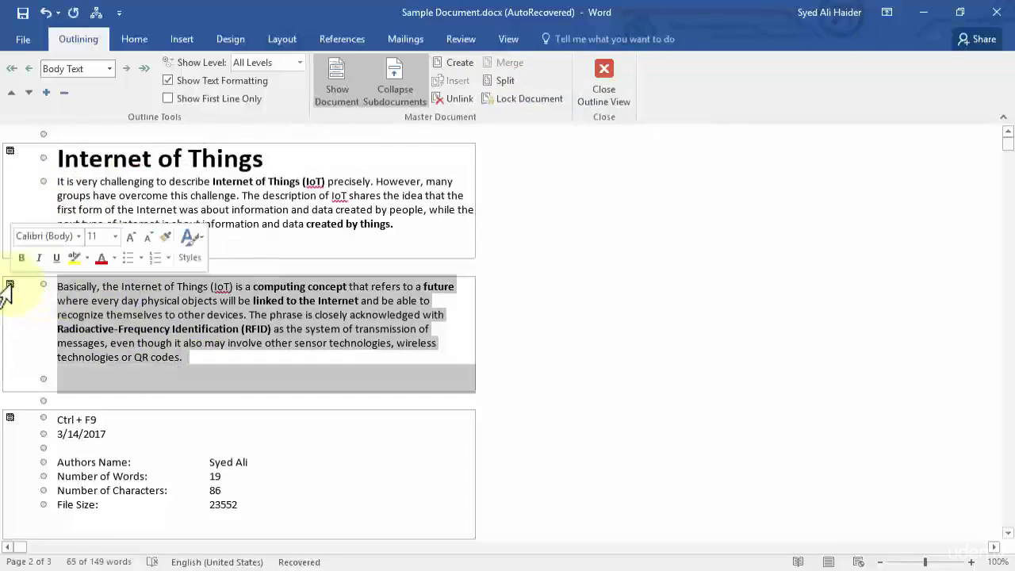
click(10, 151)
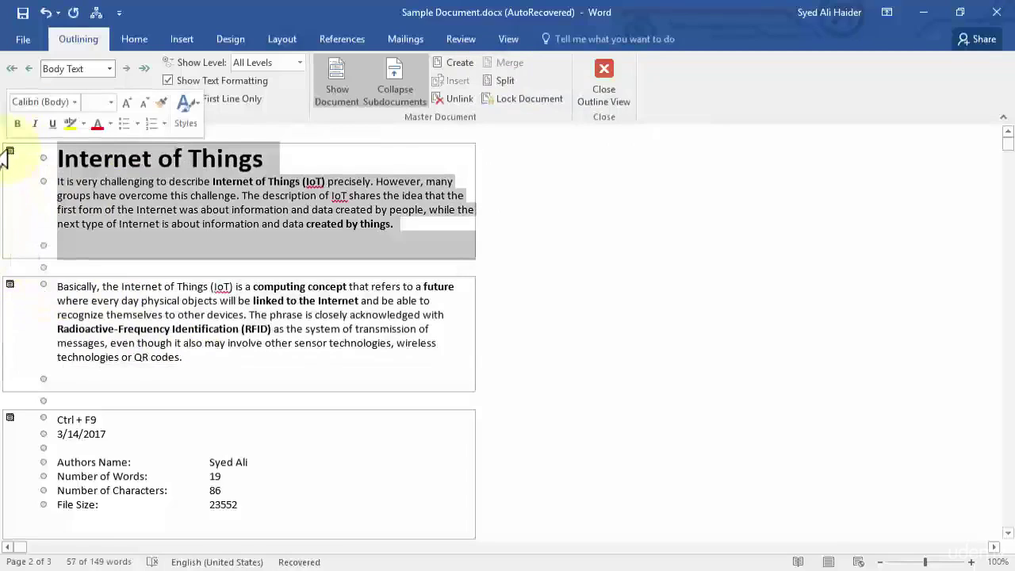
click(429, 230)
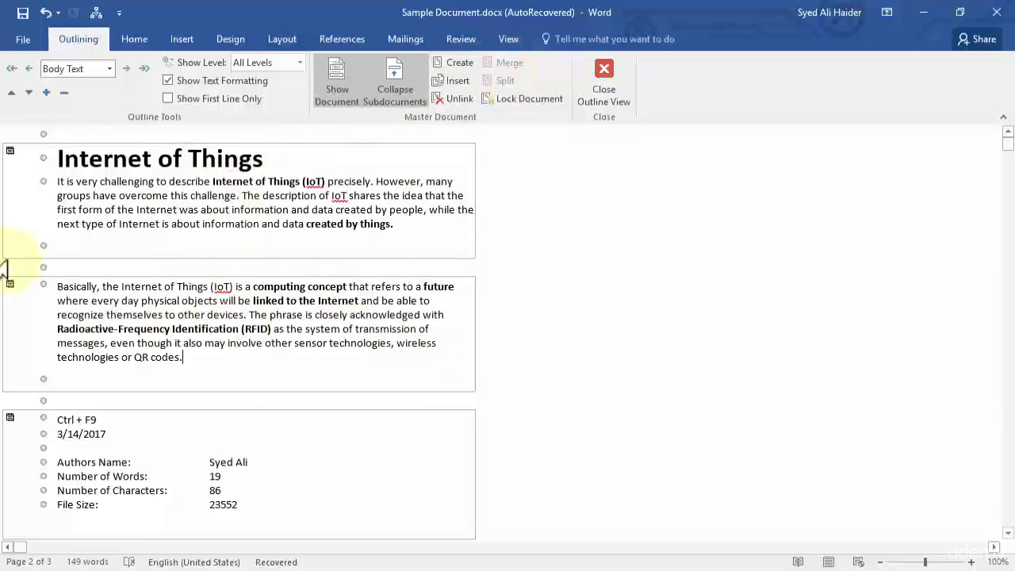
double_click(10, 283)
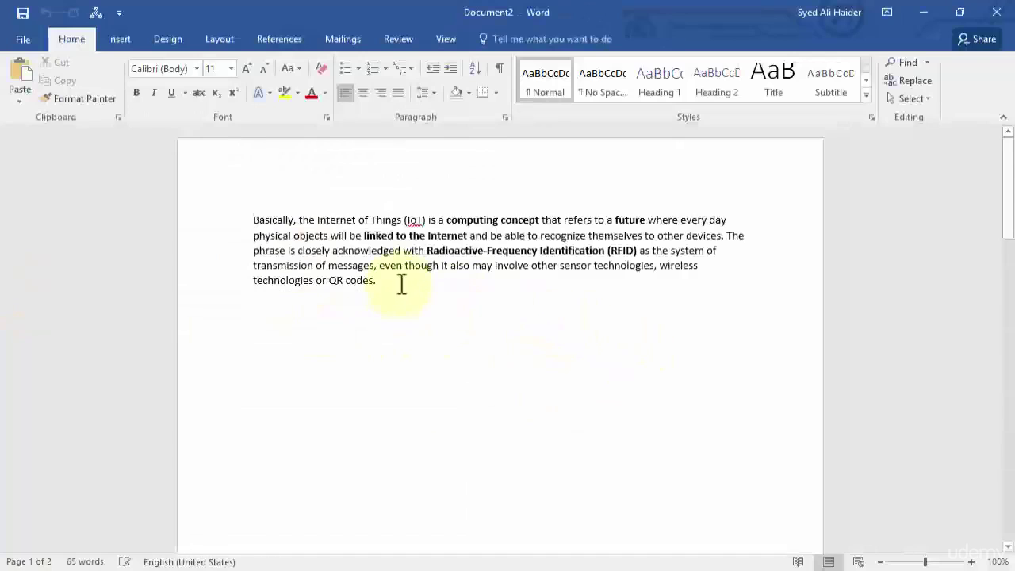
click(686, 528)
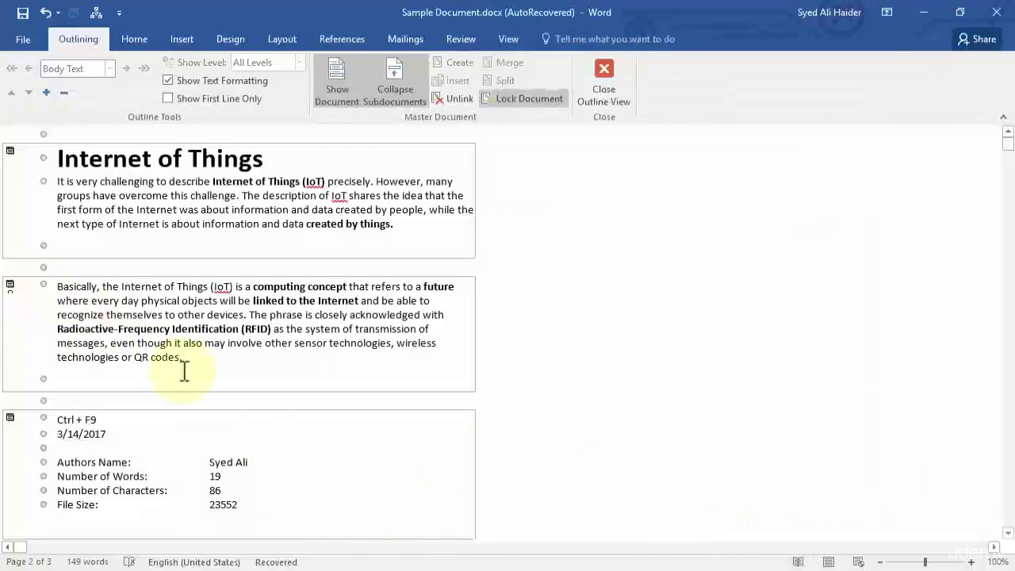
mouse_move(834, 516)
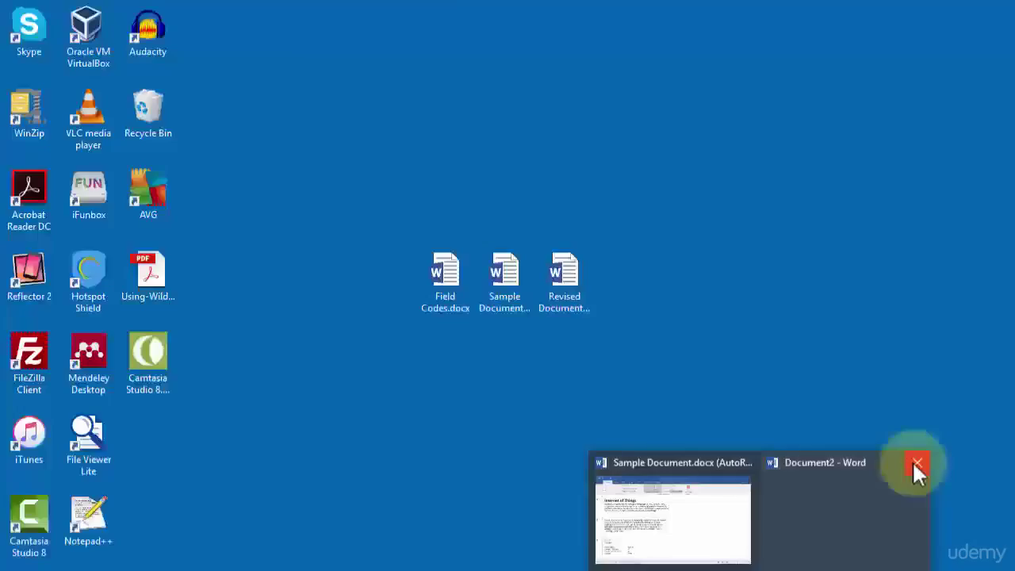
click(912, 461)
click(806, 458)
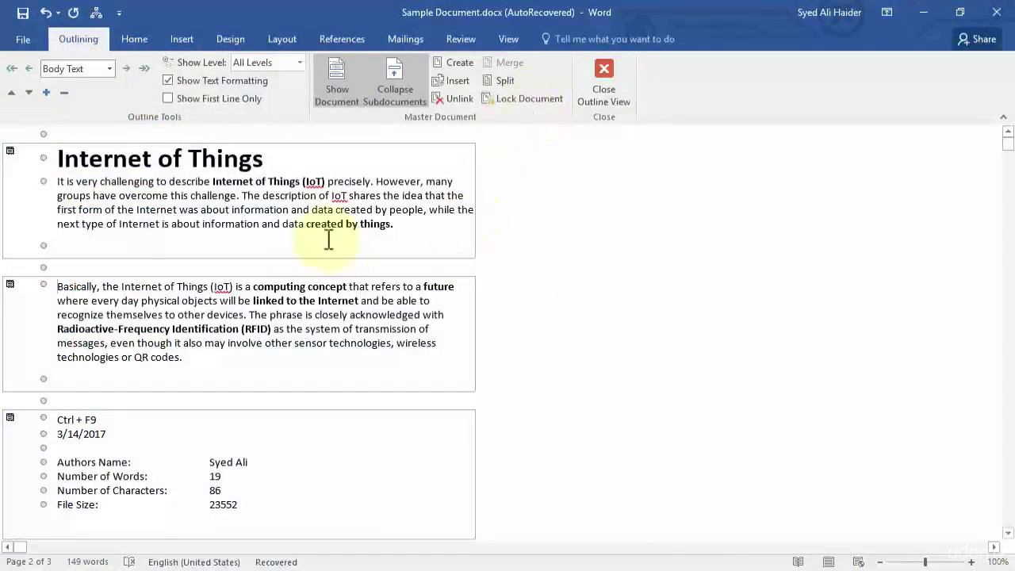
- Lock the master document, accepting the save-first warning so Word saves it and its subdocuments
scroll(325, 238, down, 5)
scroll(326, 238, up, 5)
click(553, 111)
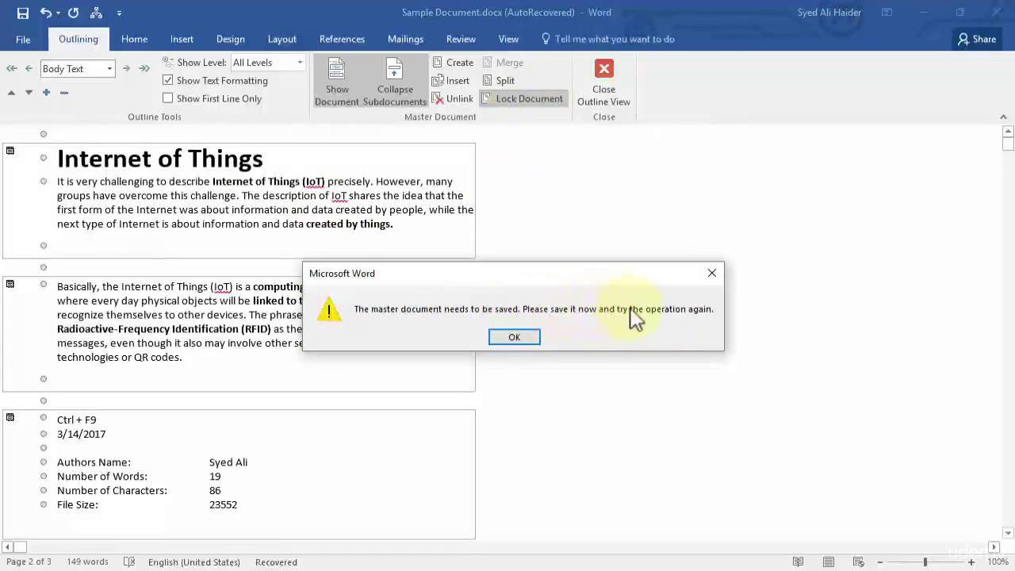
click(521, 341)
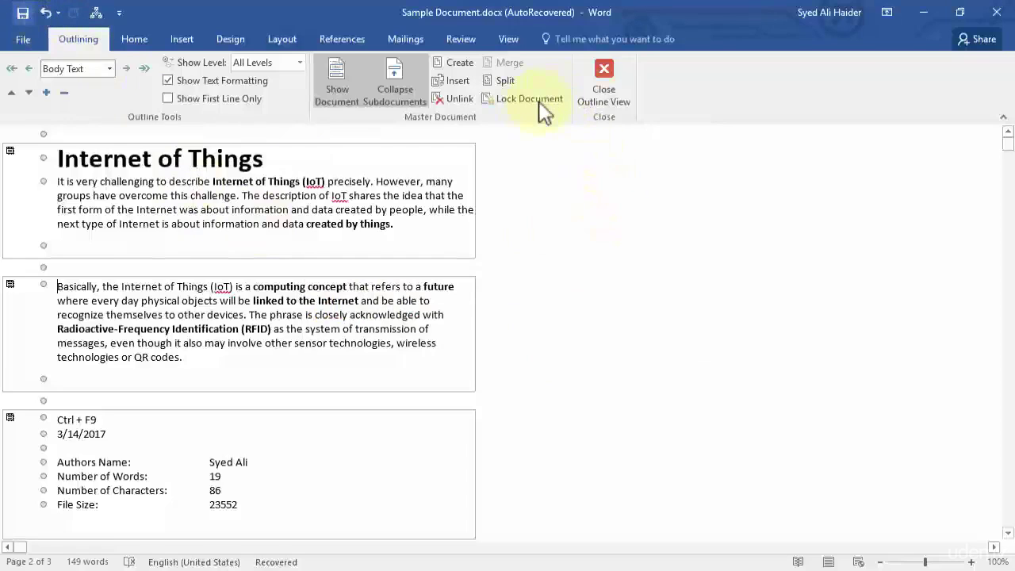
click(517, 101)
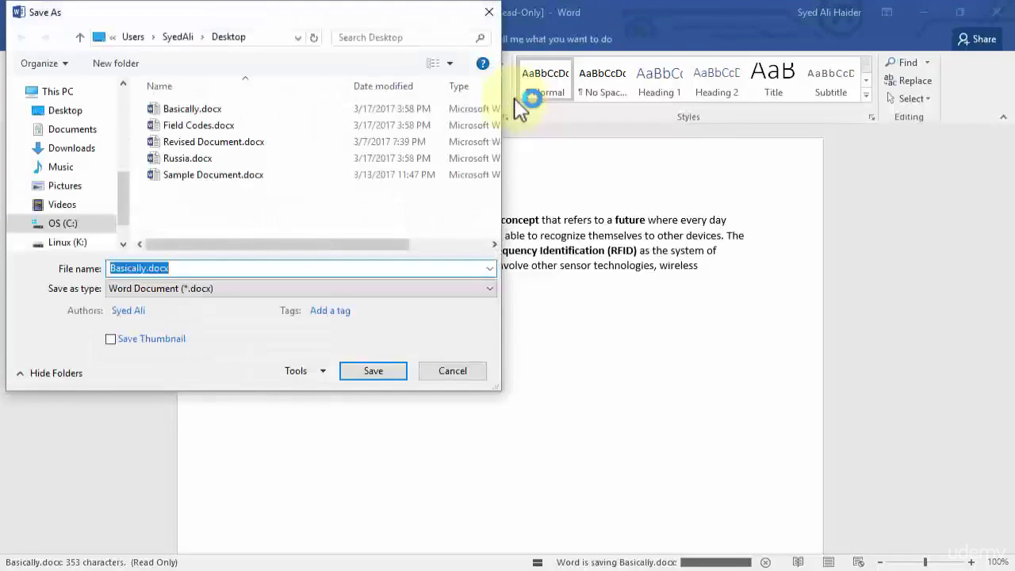
- Save the Basically subdocument to the Desktop as 'Master Document.docx'
click(147, 268)
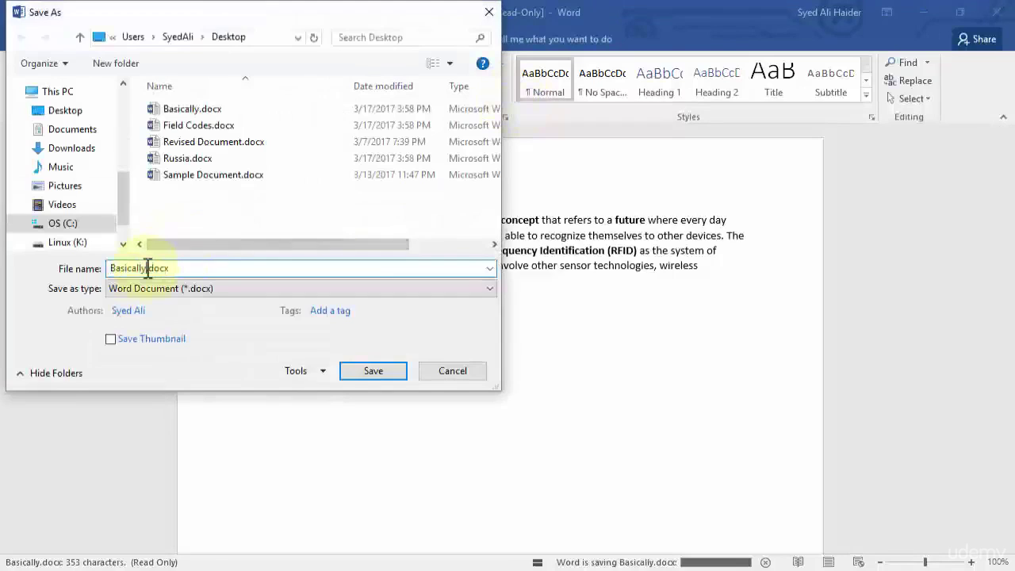
drag(148, 268, 70, 266)
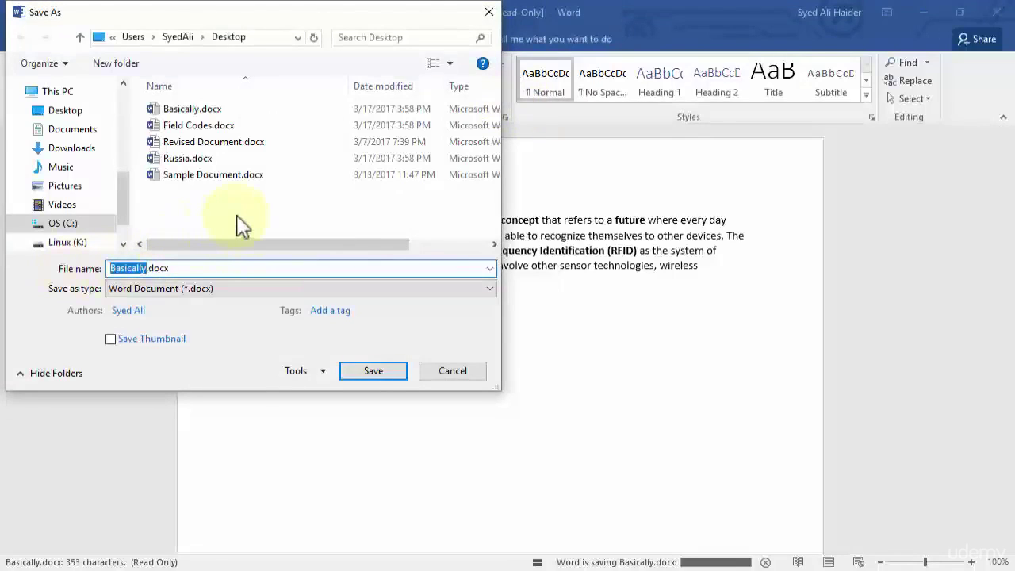
text(Master Docum)
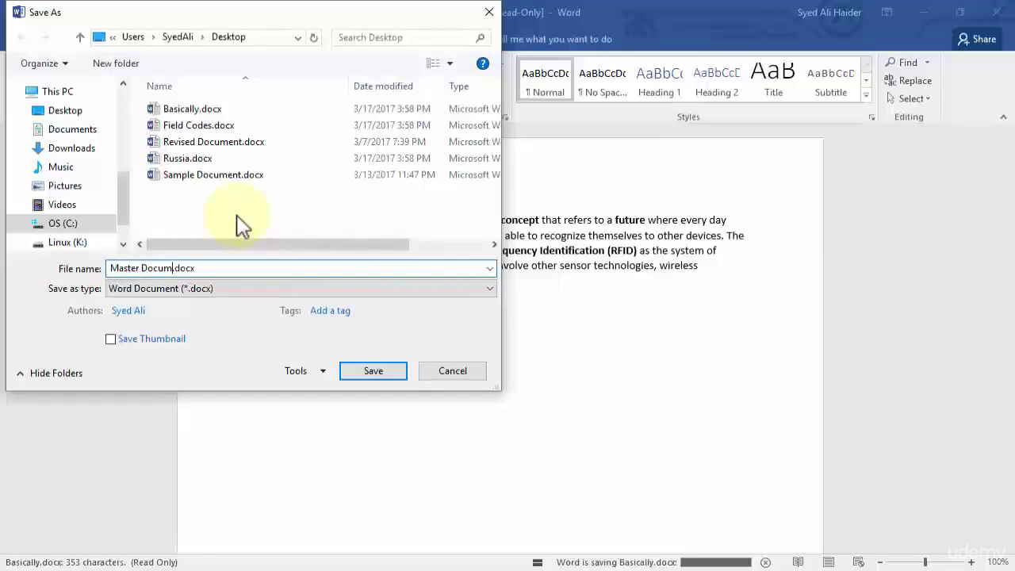
text(ent)
key(Return)
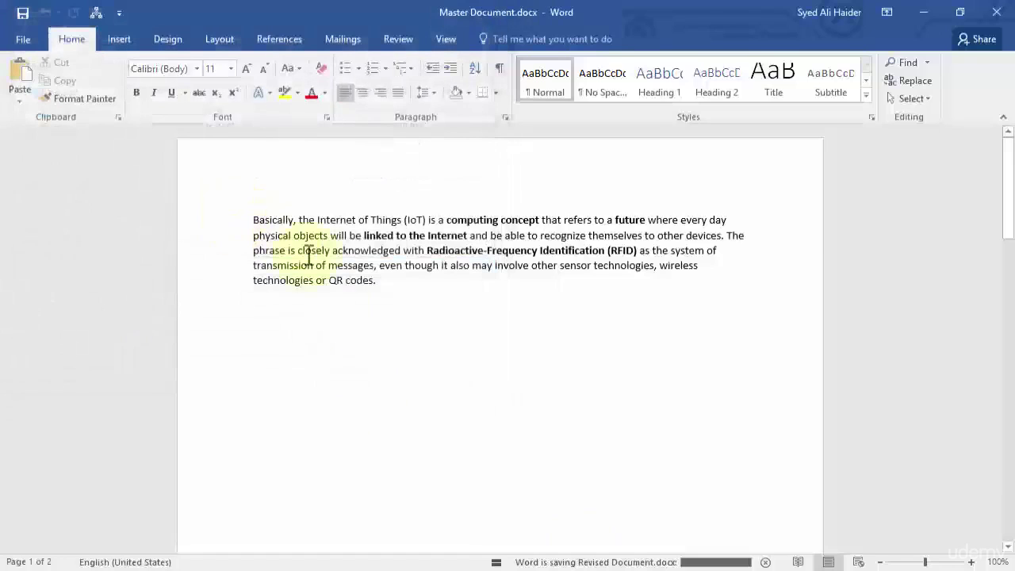
- Return to Sample Document, toggle Lock Document, and paste the Basically paragraph into the first subdocument
click(705, 544)
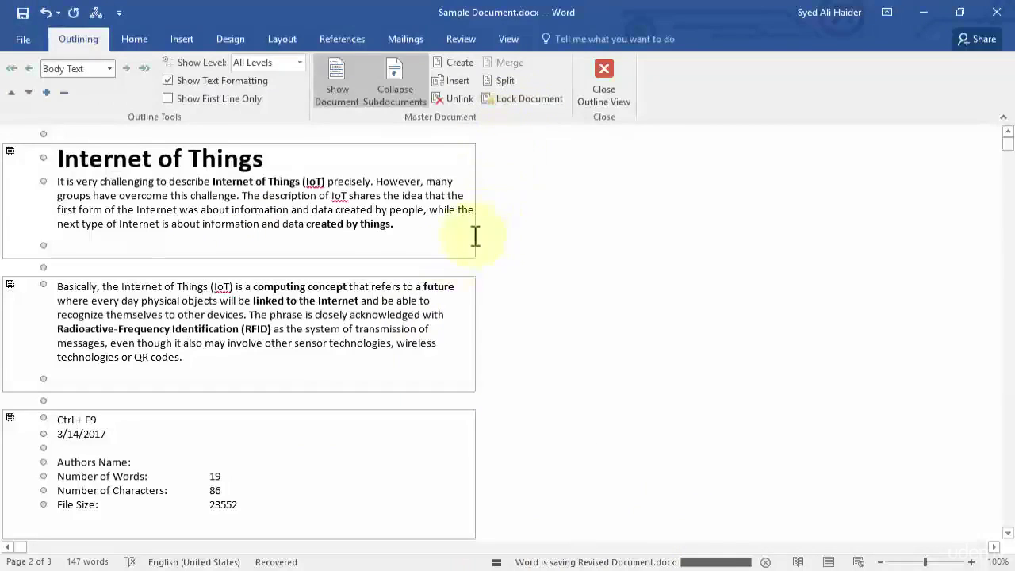
click(526, 99)
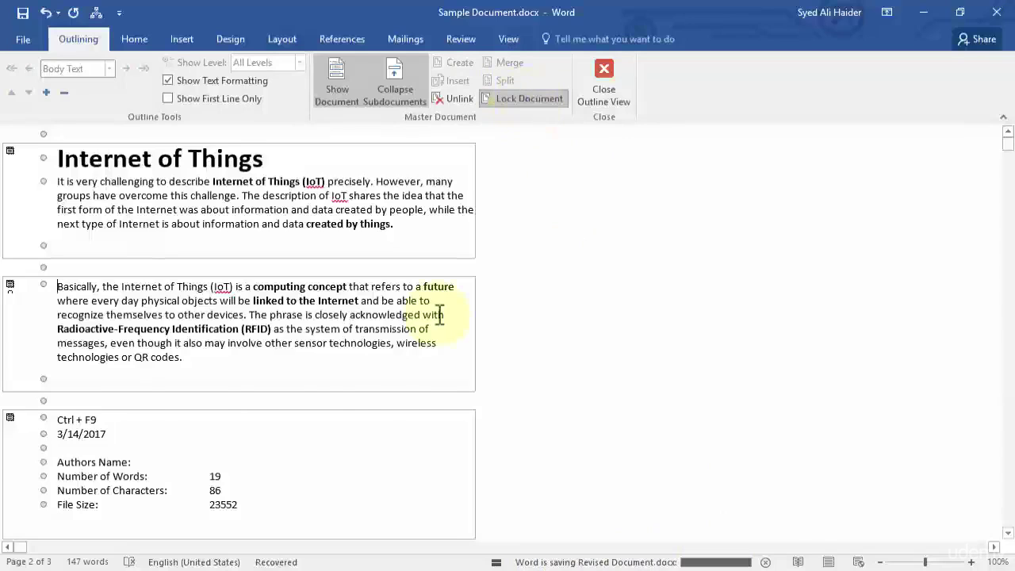
key(ctrl+v)
click(529, 98)
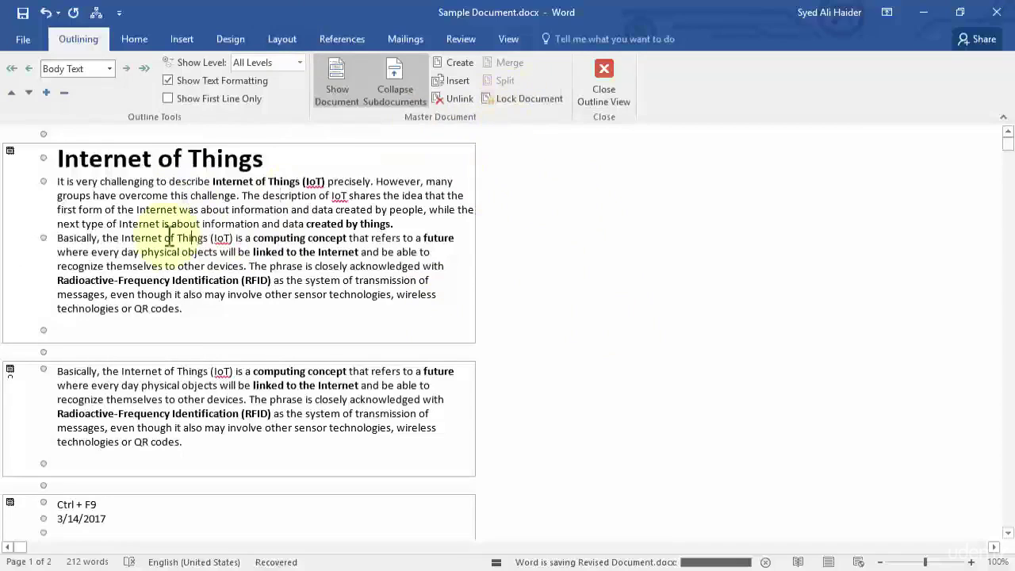
- Lock the first Internet of Things subdocument, including its Basically paragraph
drag(220, 305, 57, 158)
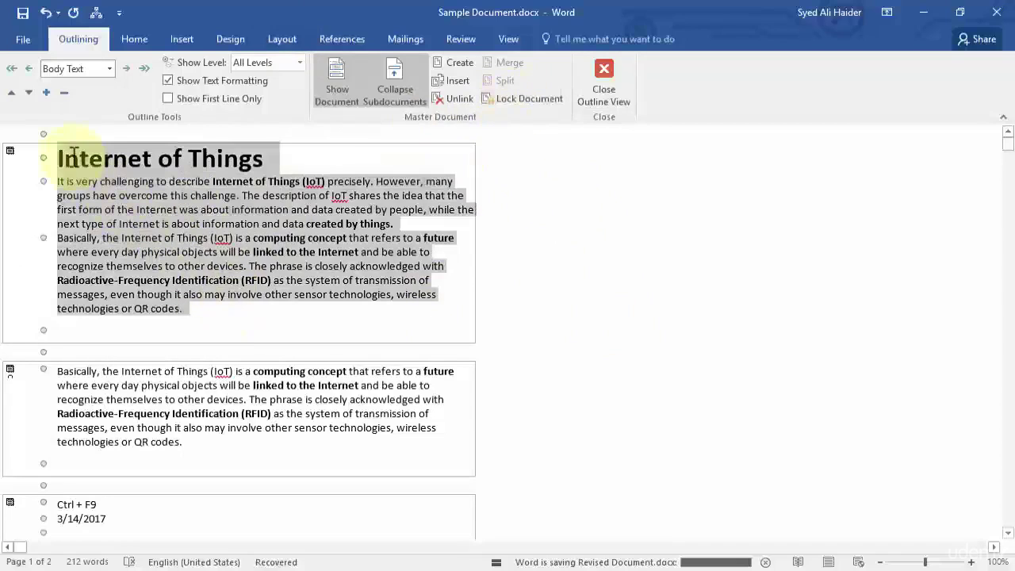
click(537, 105)
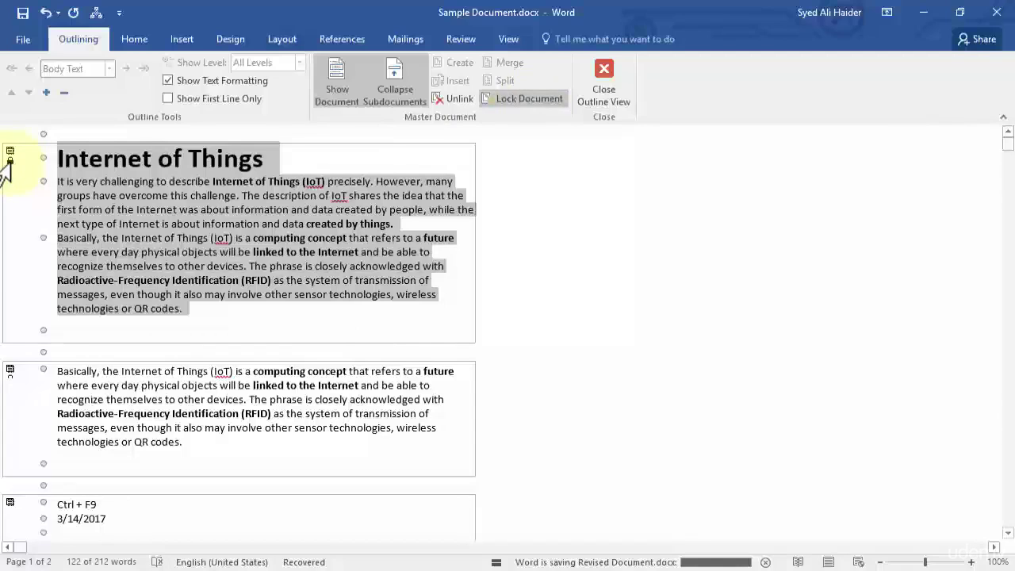
click(240, 304)
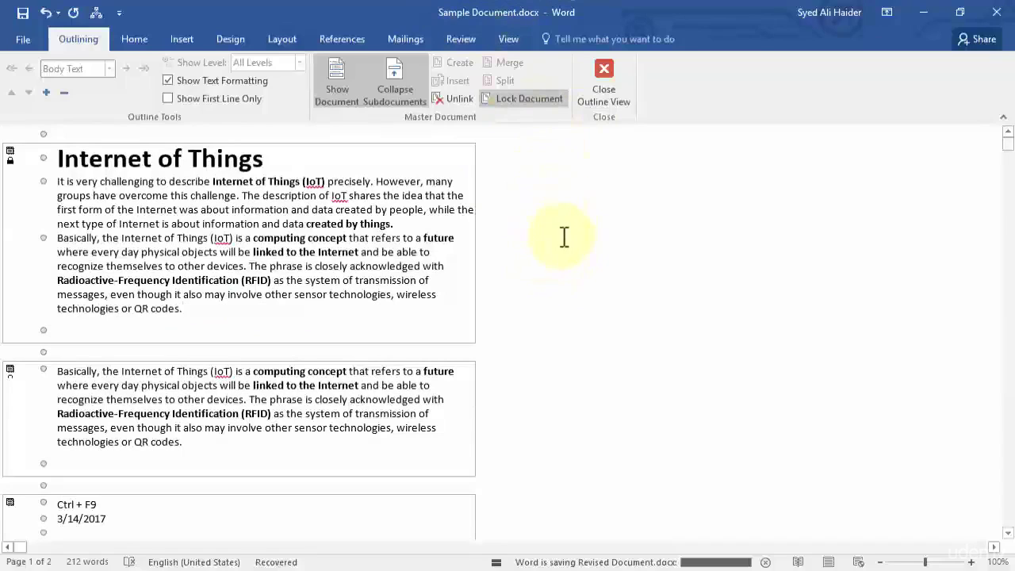
scroll(507, 222, down, 8)
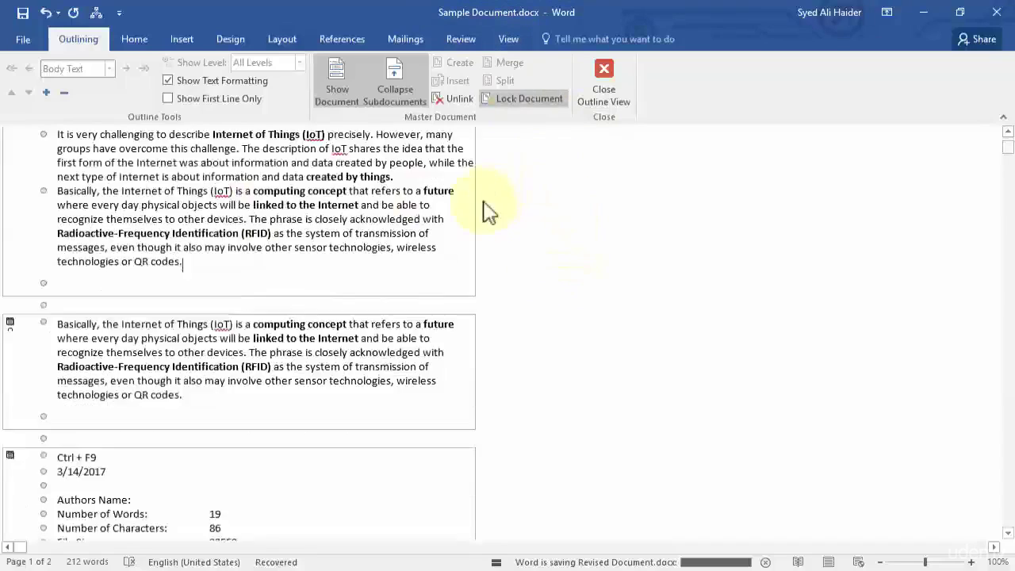
scroll(352, 254, up, 4)
scroll(357, 257, up, 3)
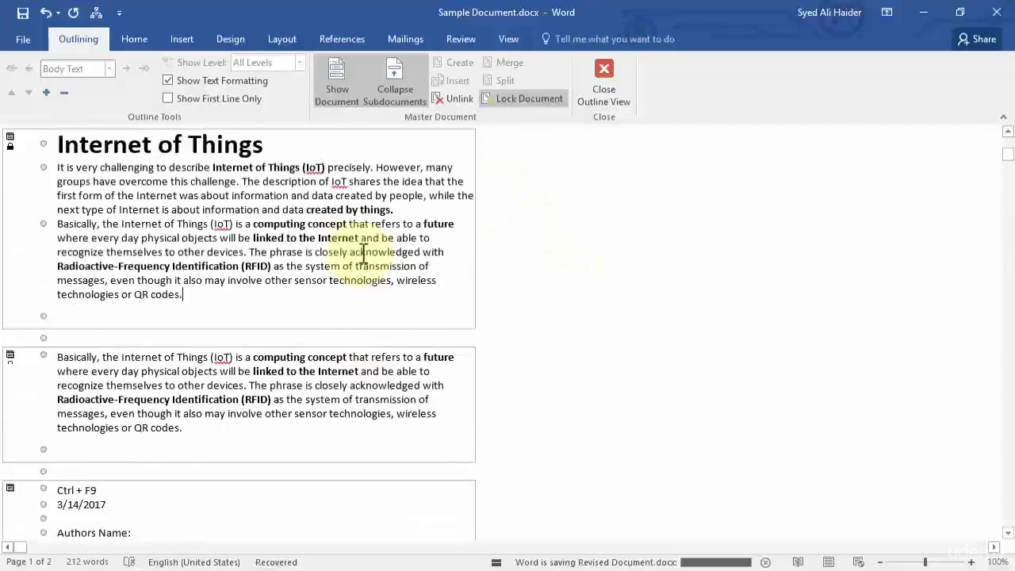
scroll(345, 257, down, 1)
scroll(346, 250, down, 3)
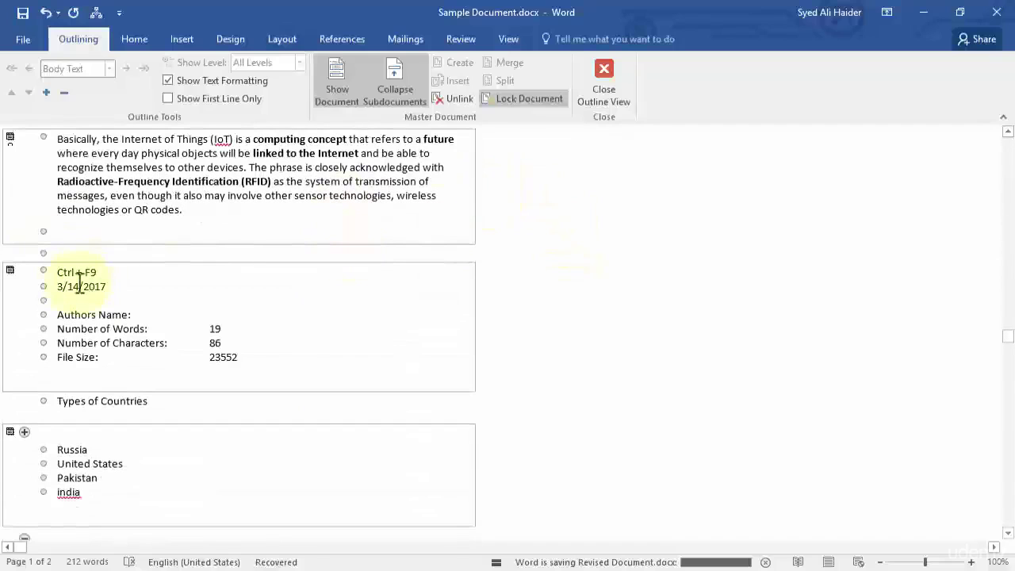
scroll(232, 364, down, 1)
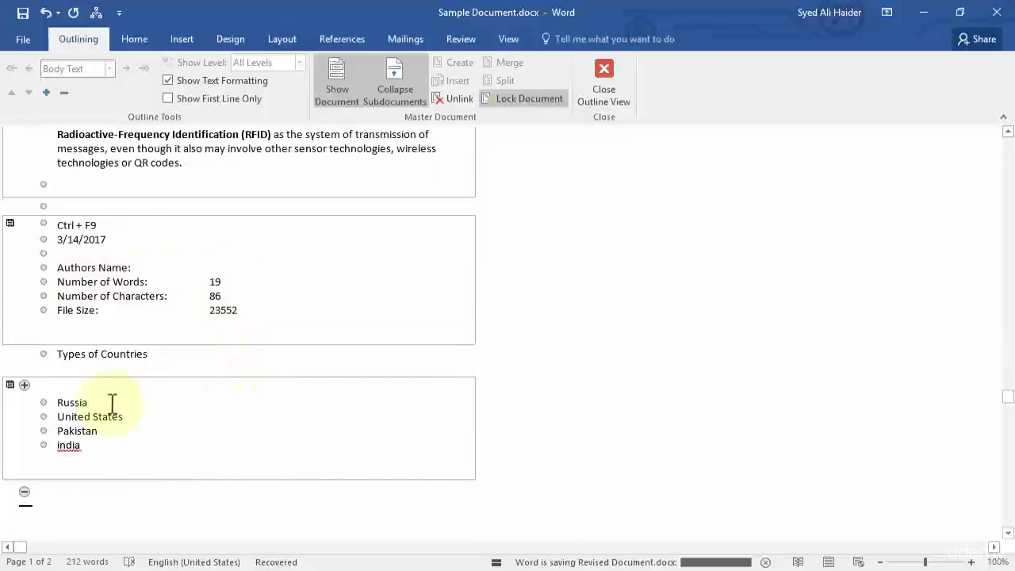
scroll(371, 363, up, 3)
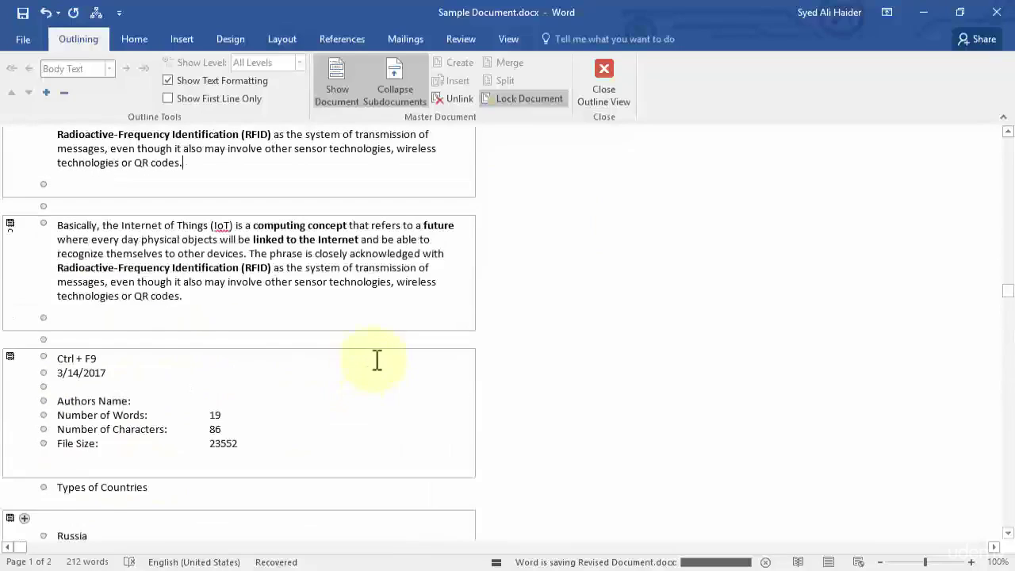
scroll(385, 350, down, 3)
scroll(332, 262, up, 6)
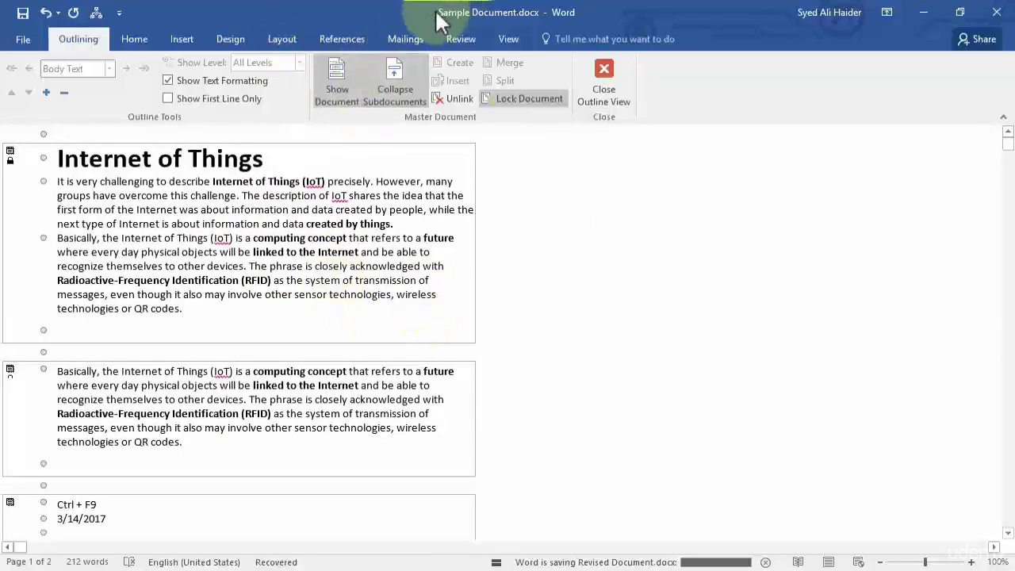
- Switch Sample Document to Print Layout and review both pages: article, statistics fields and country list
click(603, 75)
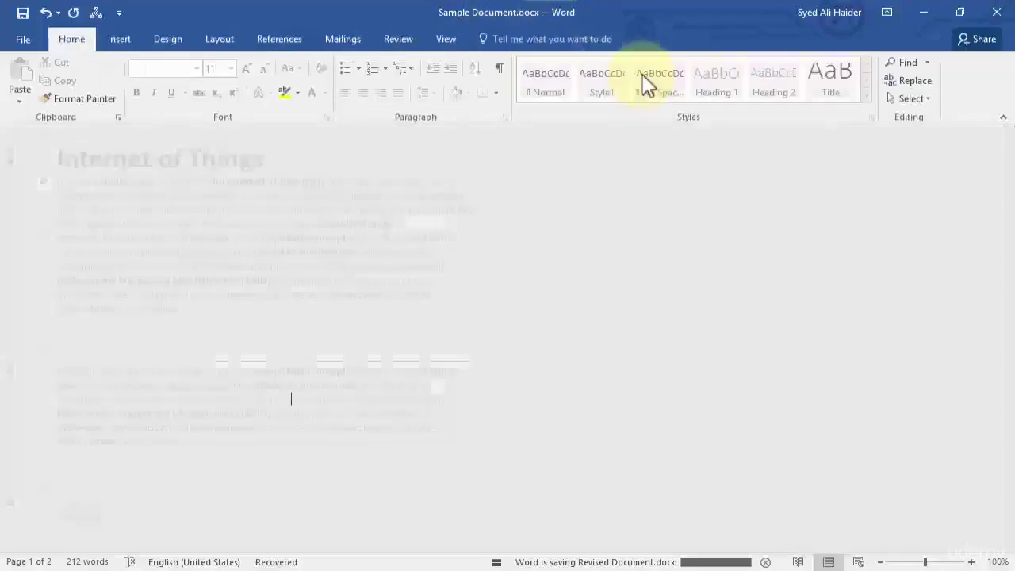
scroll(594, 177, down, 5)
scroll(589, 181, up, 3)
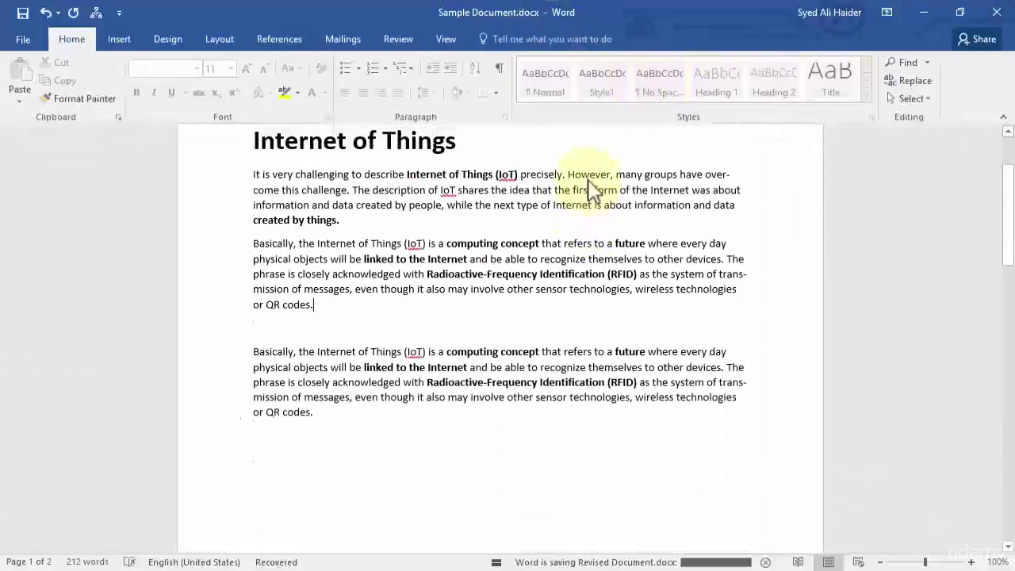
scroll(589, 184, down, 10)
scroll(590, 182, up, 10)
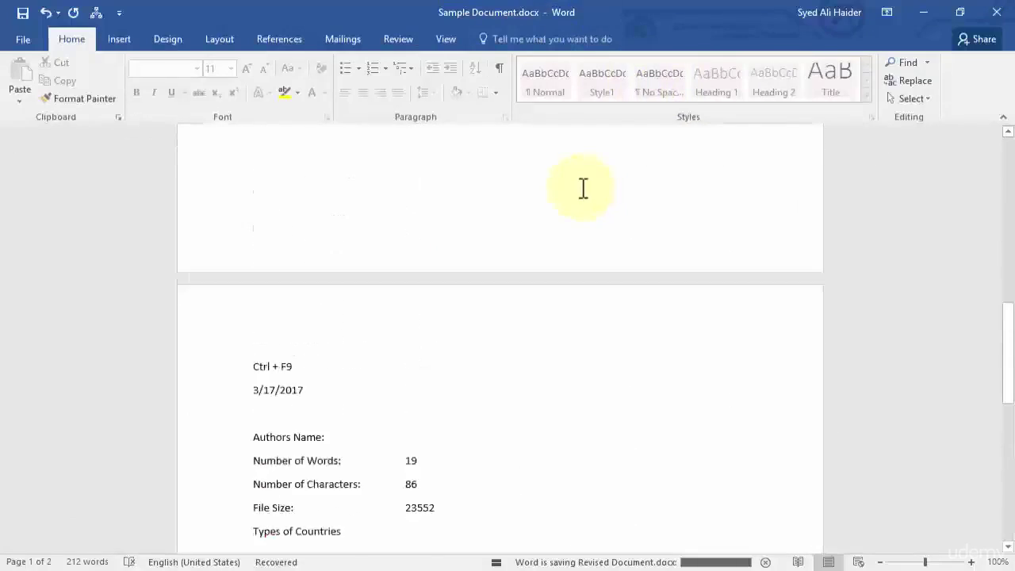
scroll(580, 215, down, 10)
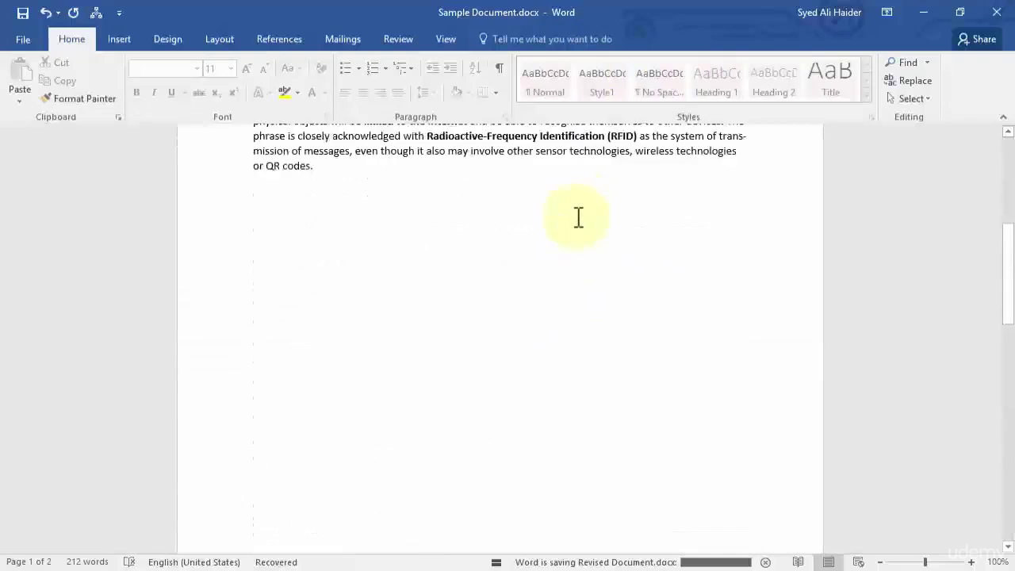
scroll(412, 340, down, 3)
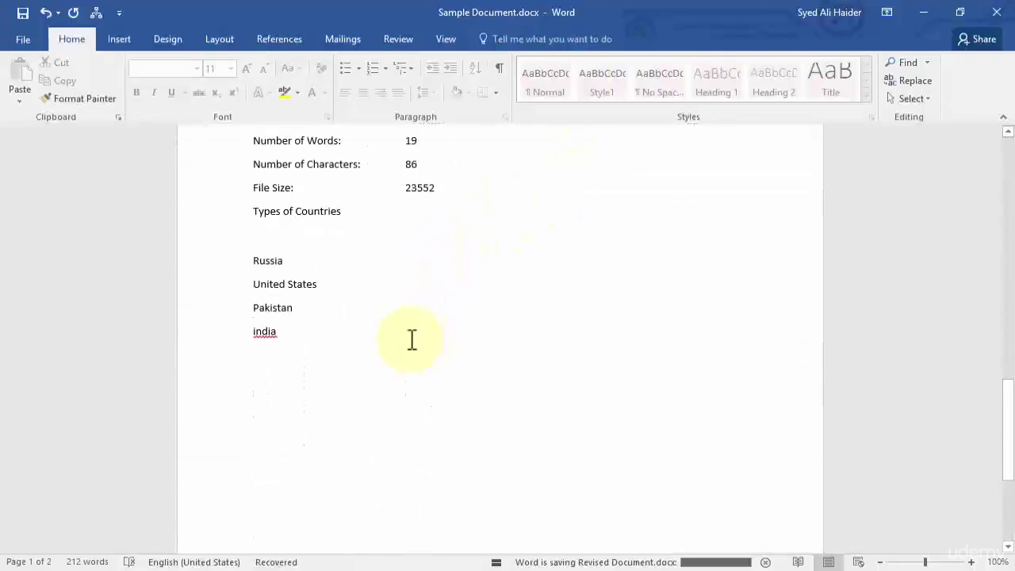
scroll(483, 309, up, 12)
scroll(737, 220, up, 3)
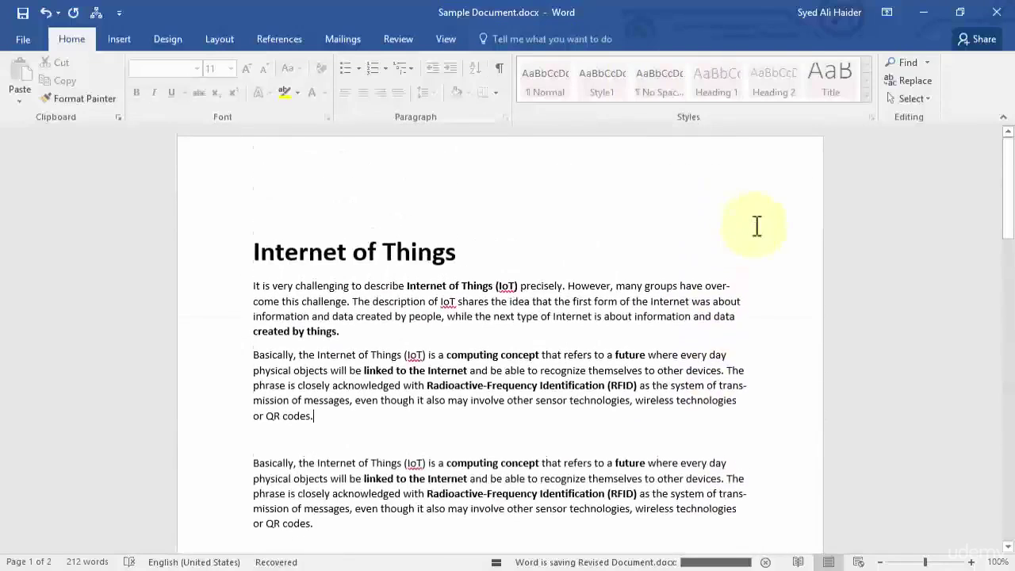